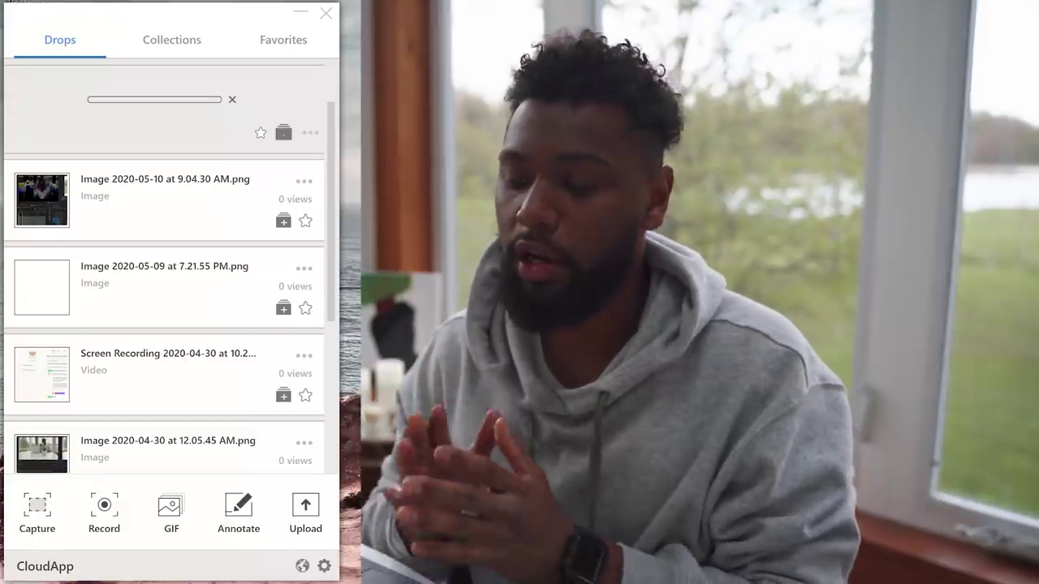
Look through the recent drops, the collections and the favorites in the CloudApp desktop window
scroll(332, 120, up, 2)
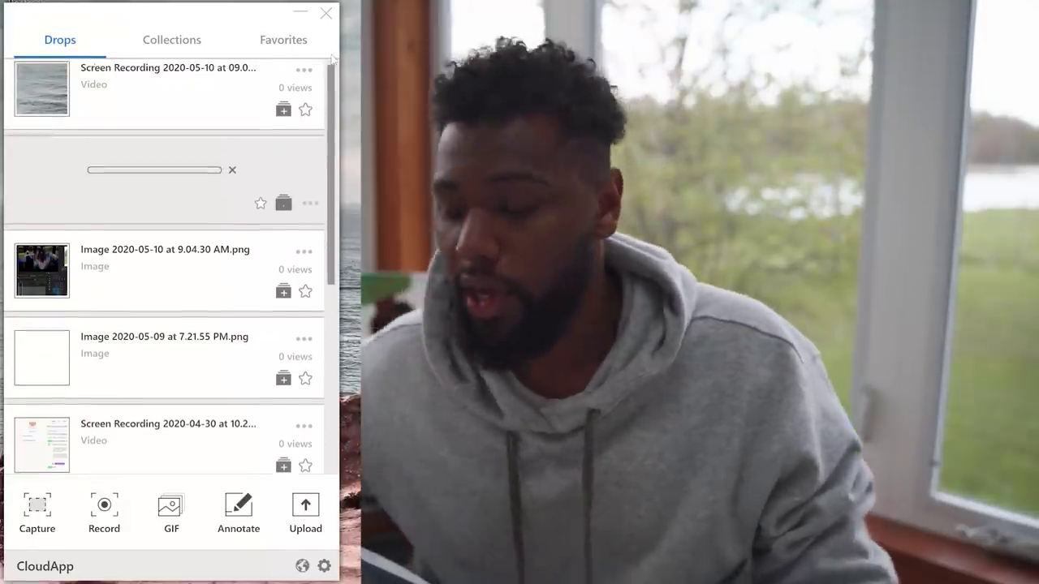
click(183, 50)
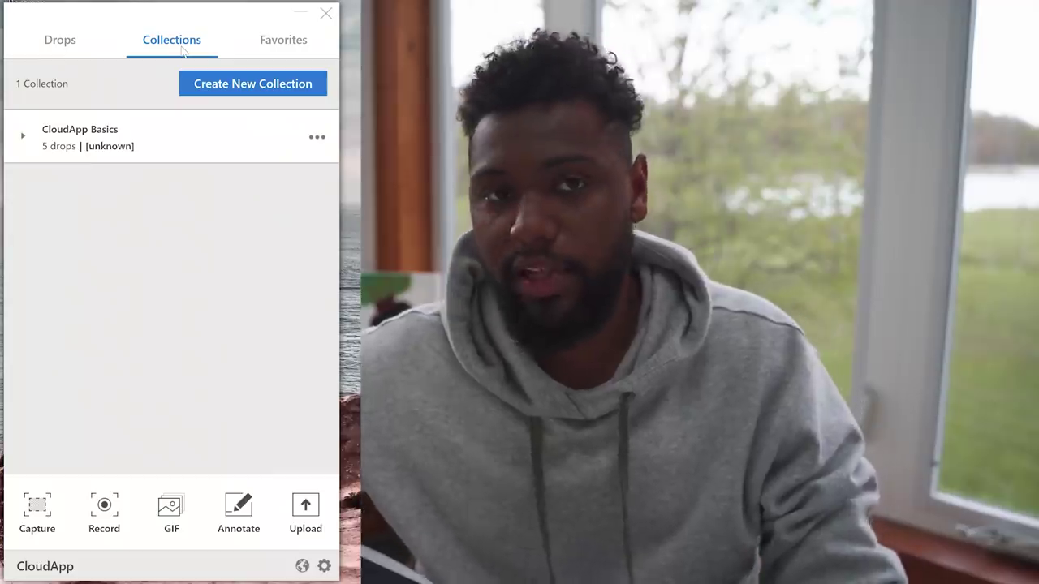
click(273, 48)
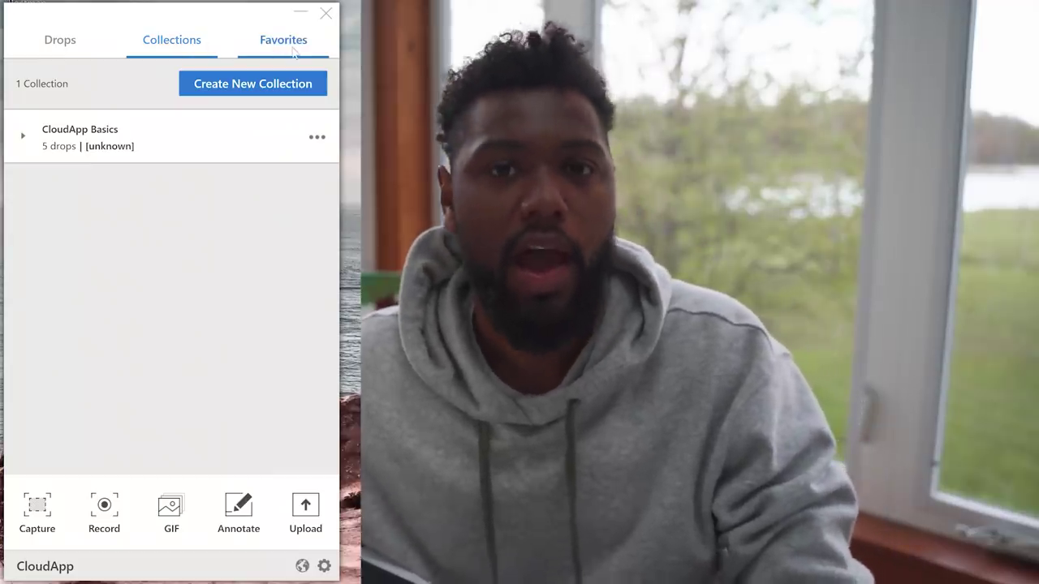
click(194, 47)
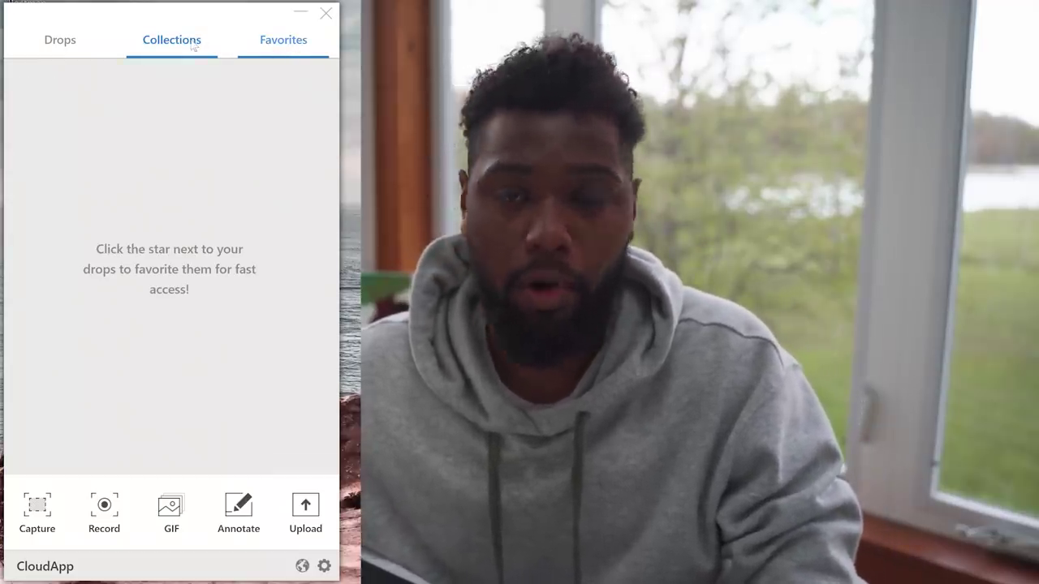
click(89, 49)
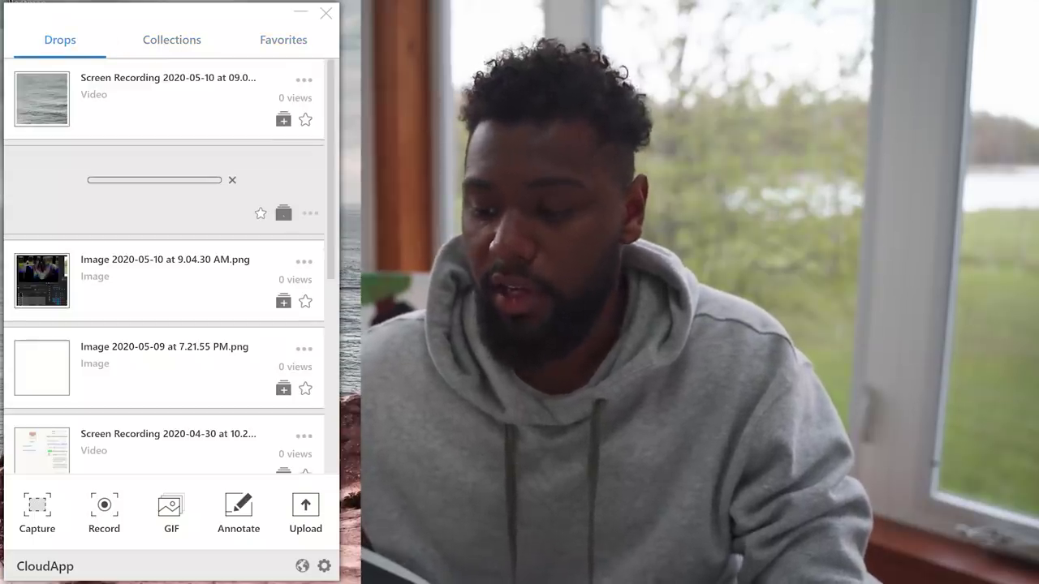
scroll(339, 78, down, 1)
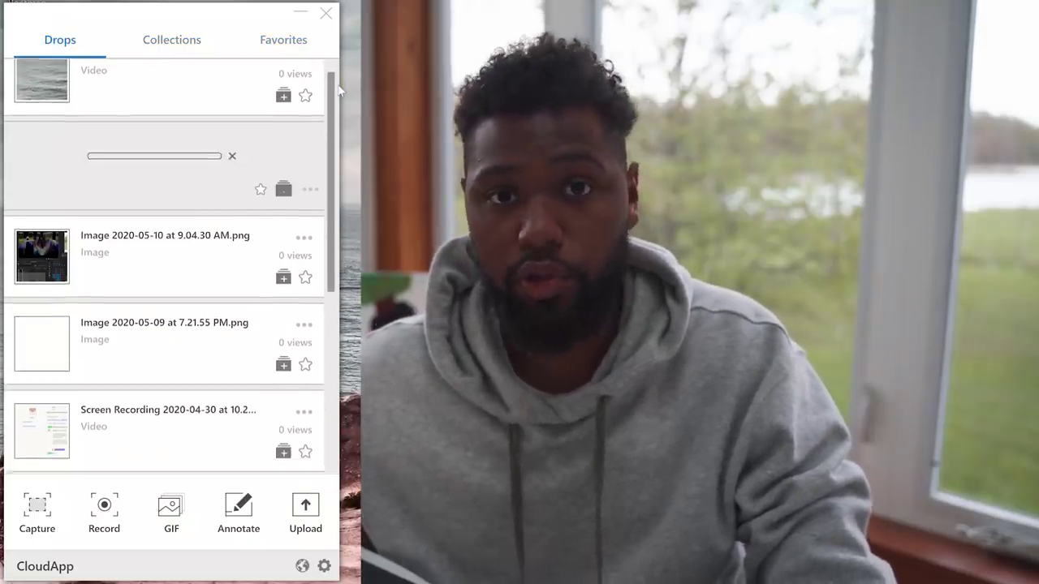
scroll(345, 97, down, 3)
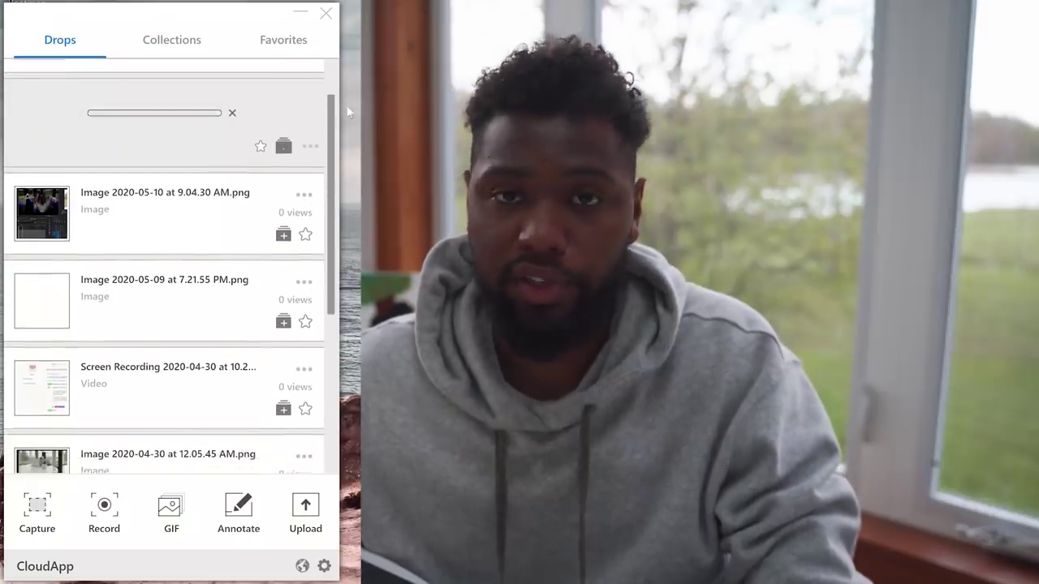
scroll(358, 138, down, 2)
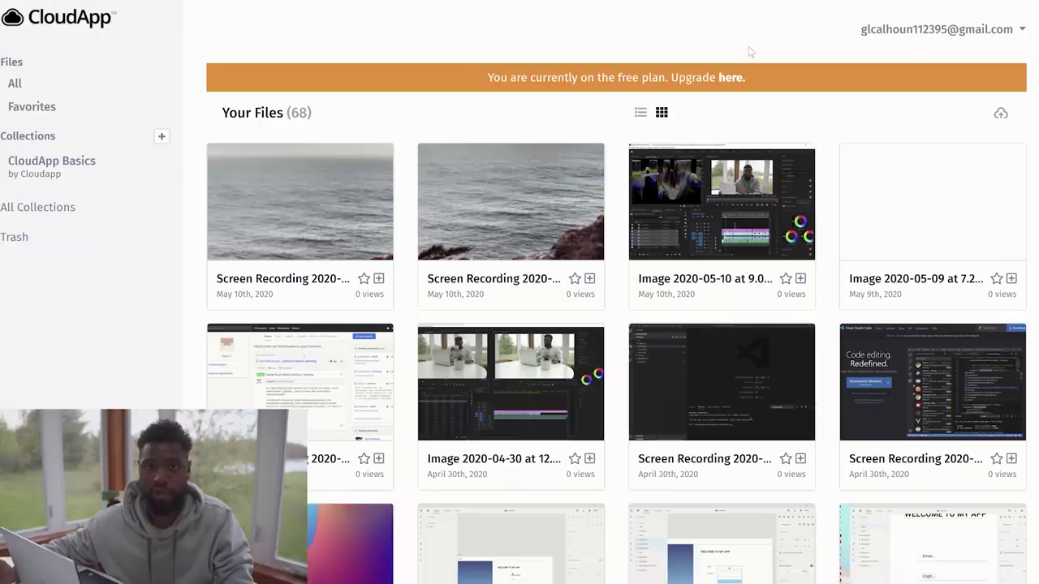
Switch to the CloudApp web dashboard and look through the uploaded files, including those on another page
scroll(743, 53, down, 1)
scroll(751, 52, down, 2)
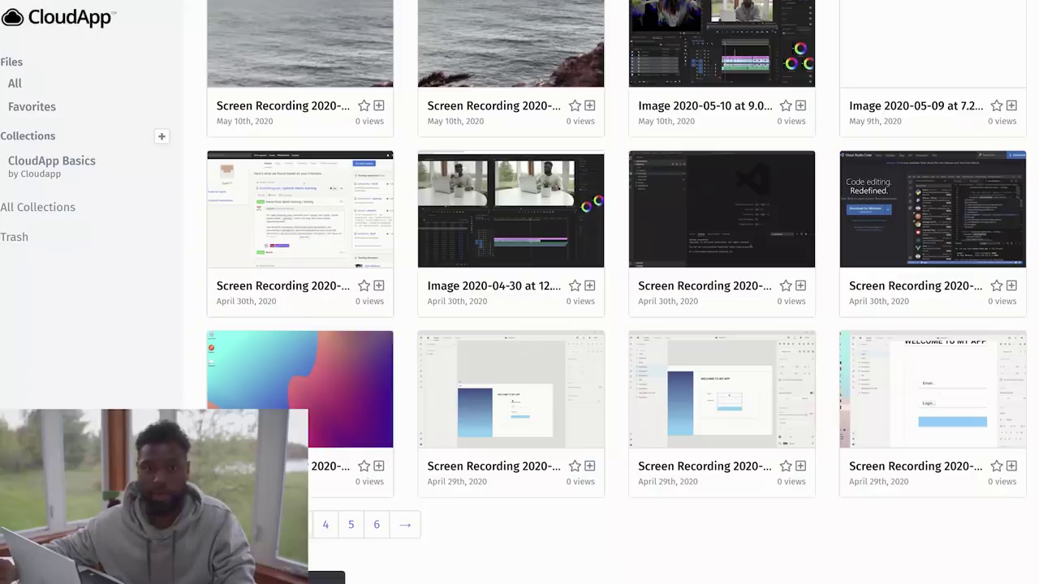
click(275, 524)
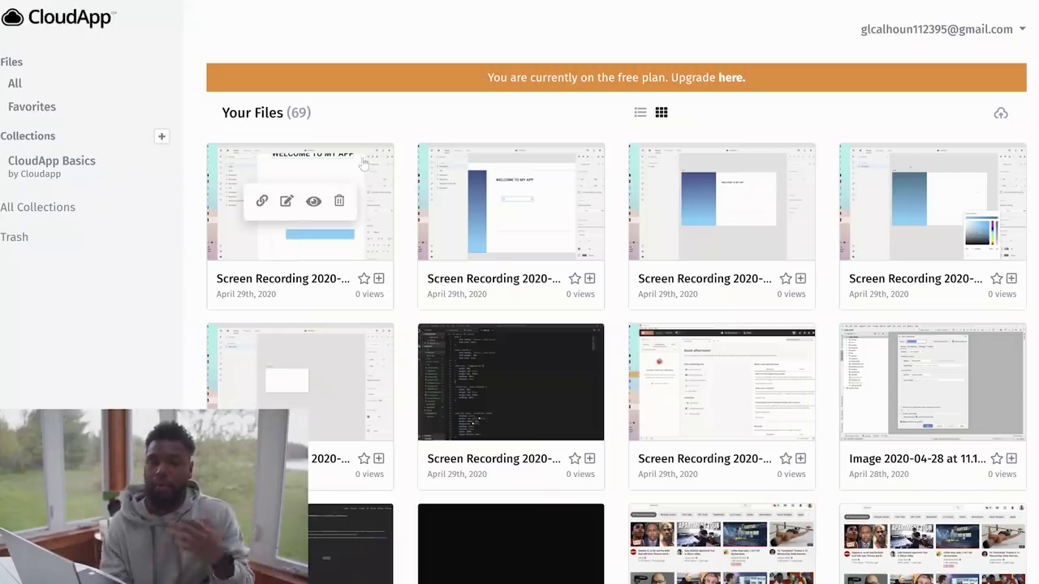
scroll(503, 75, down, 1)
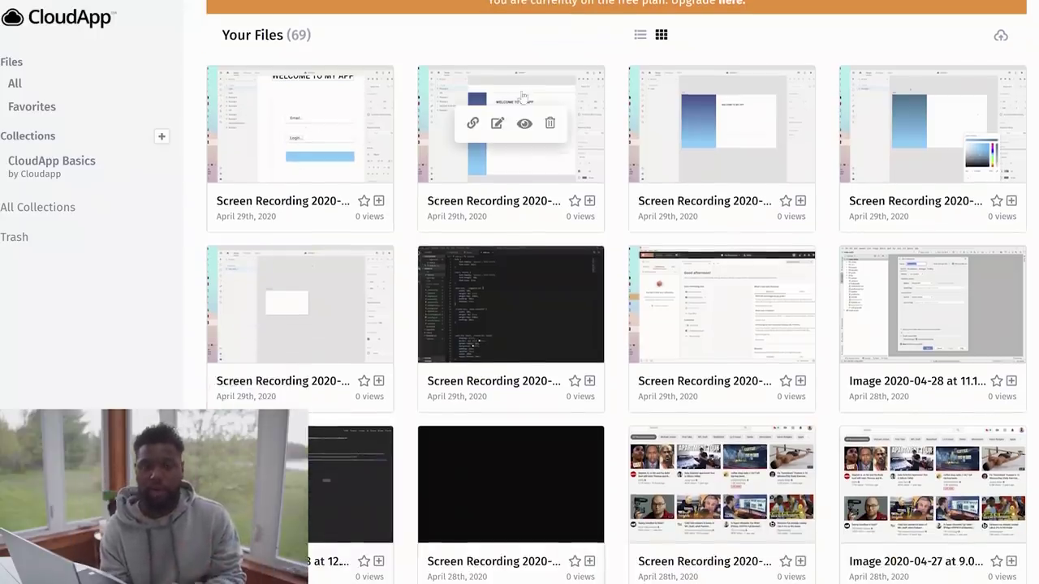
scroll(523, 101, down, 1)
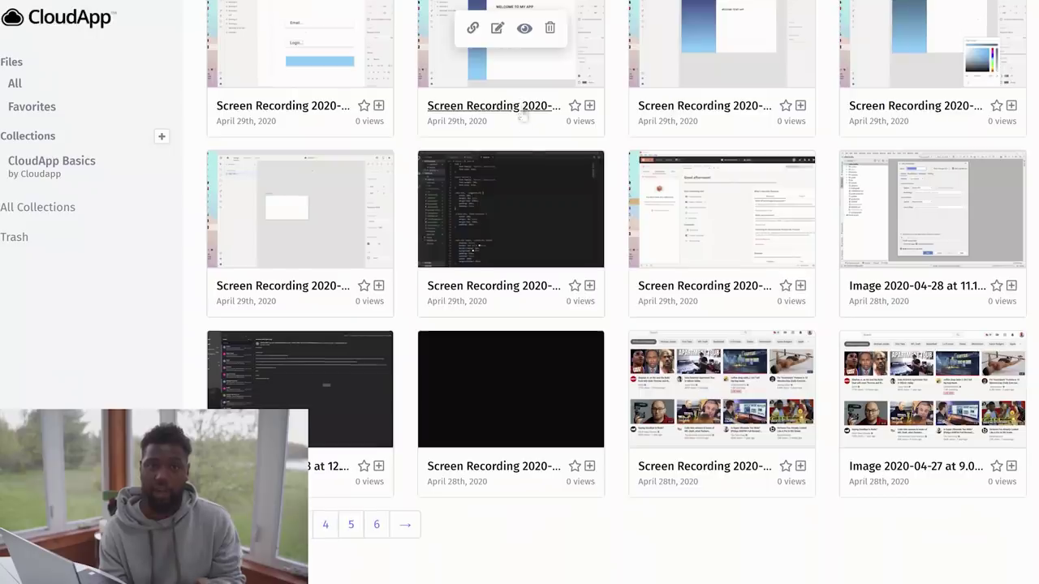
scroll(522, 117, up, 5)
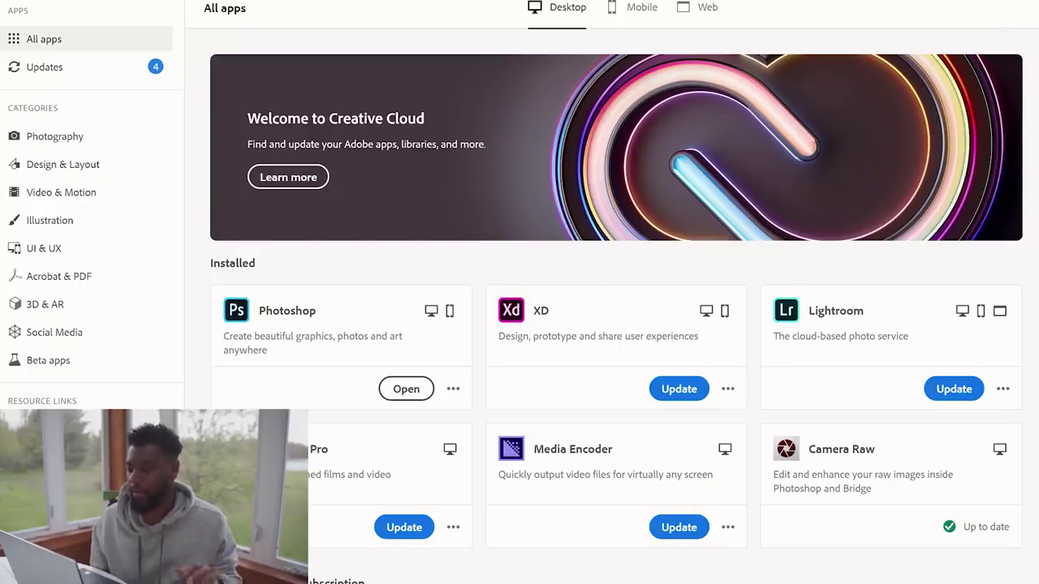
Switch to Creative Cloud and review the installed desktop apps and those available in the subscription
scroll(617, 309, down, 2)
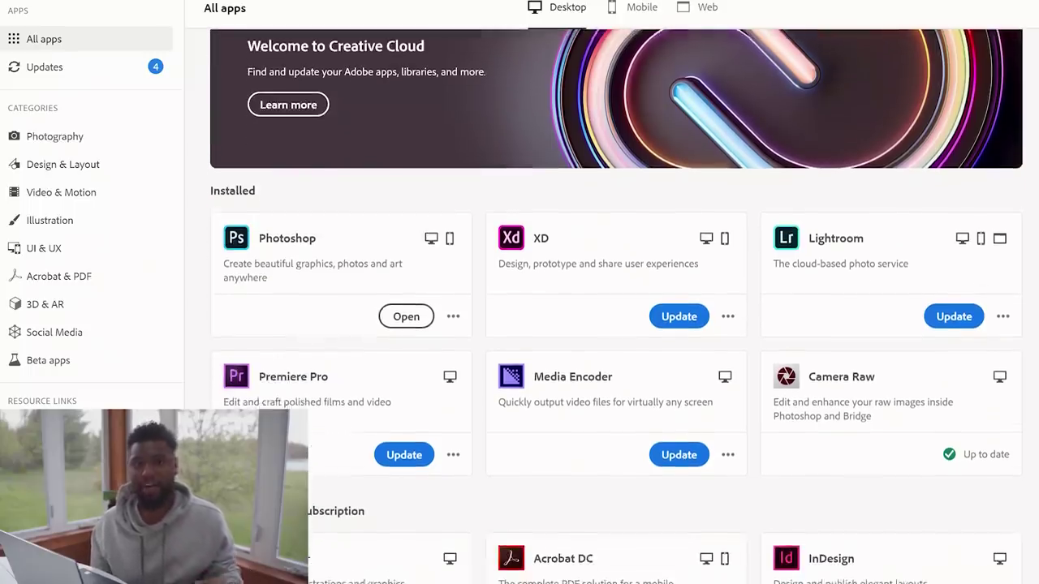
scroll(617, 308, down, 1)
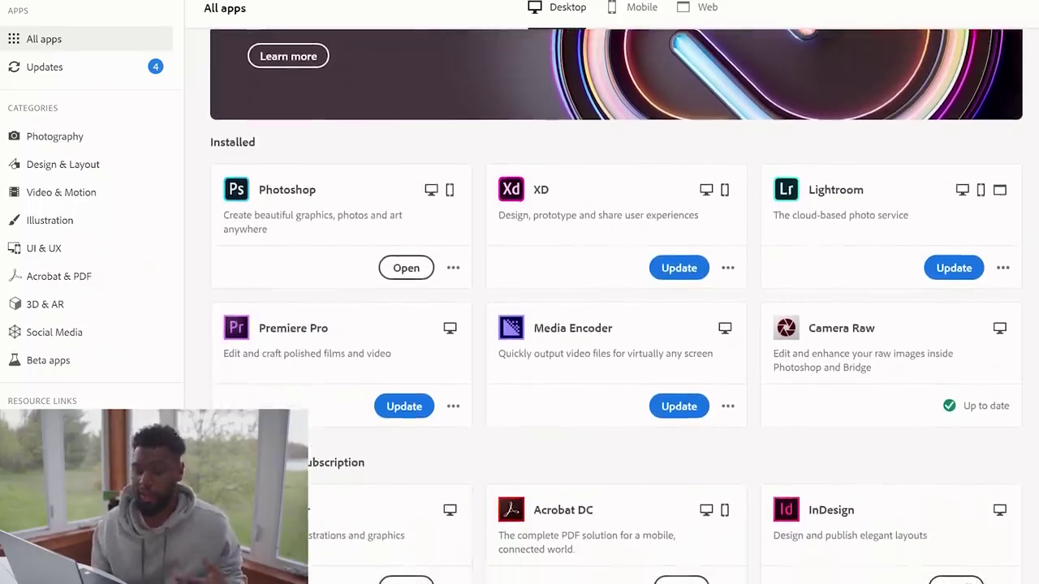
scroll(617, 309, down, 2)
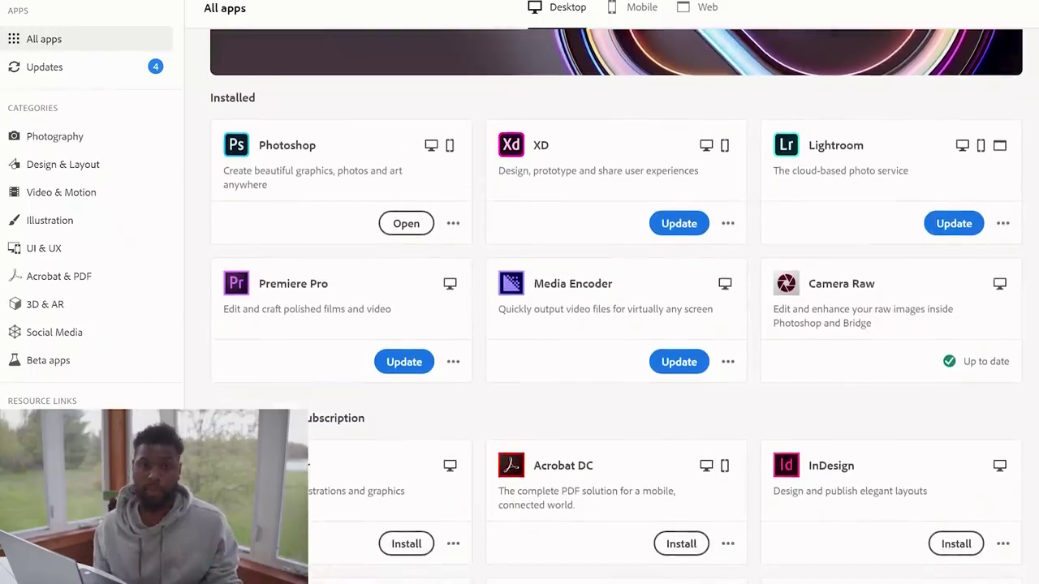
scroll(617, 309, down, 3)
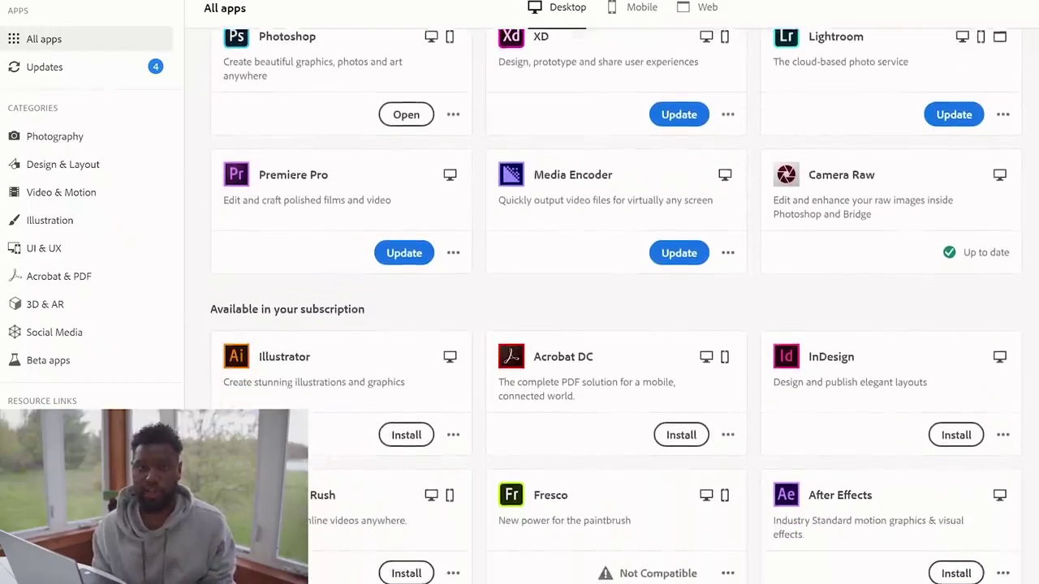
scroll(617, 309, down, 3)
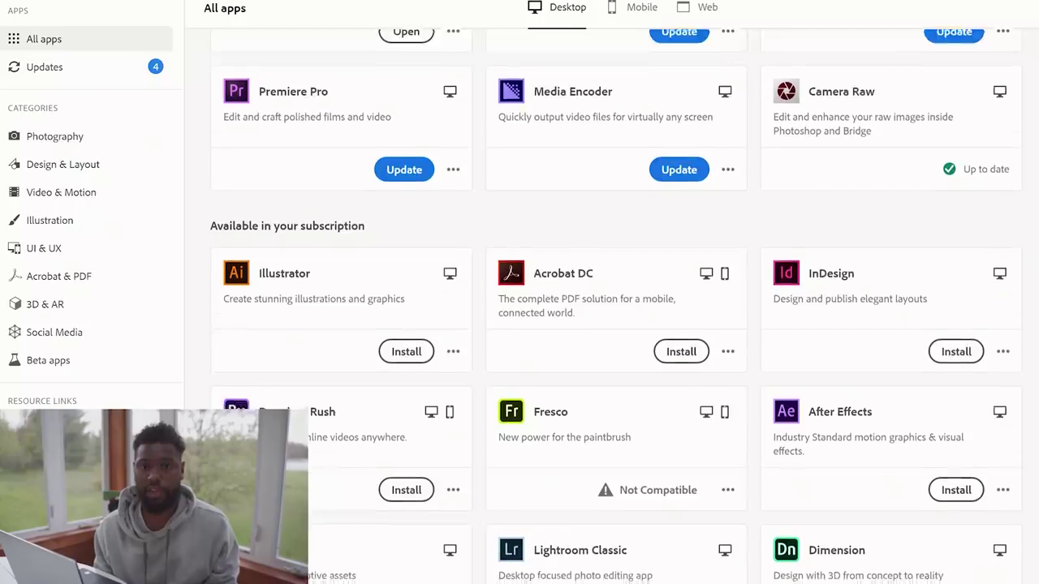
scroll(617, 309, down, 6)
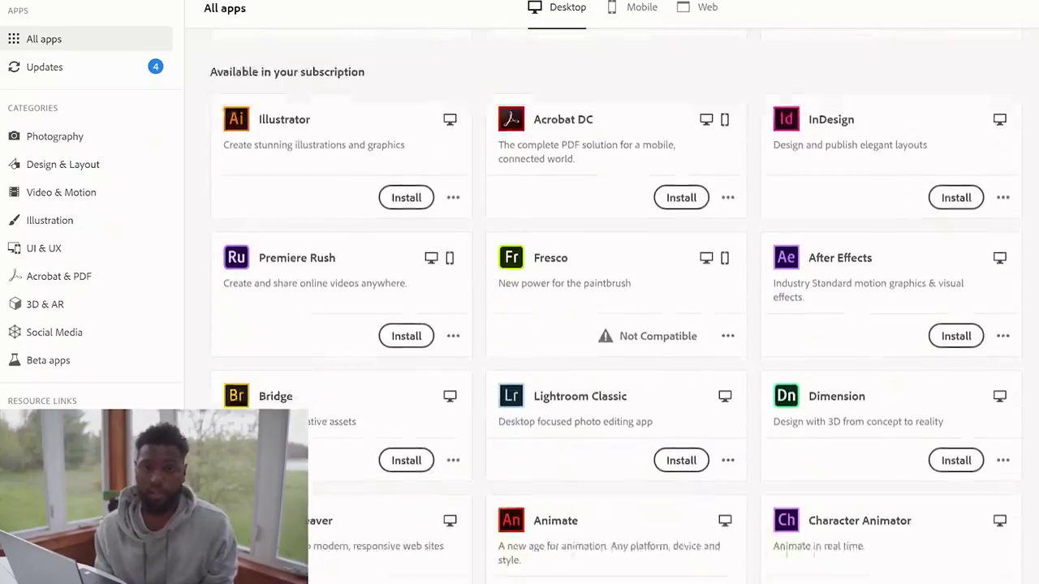
scroll(617, 309, down, 6)
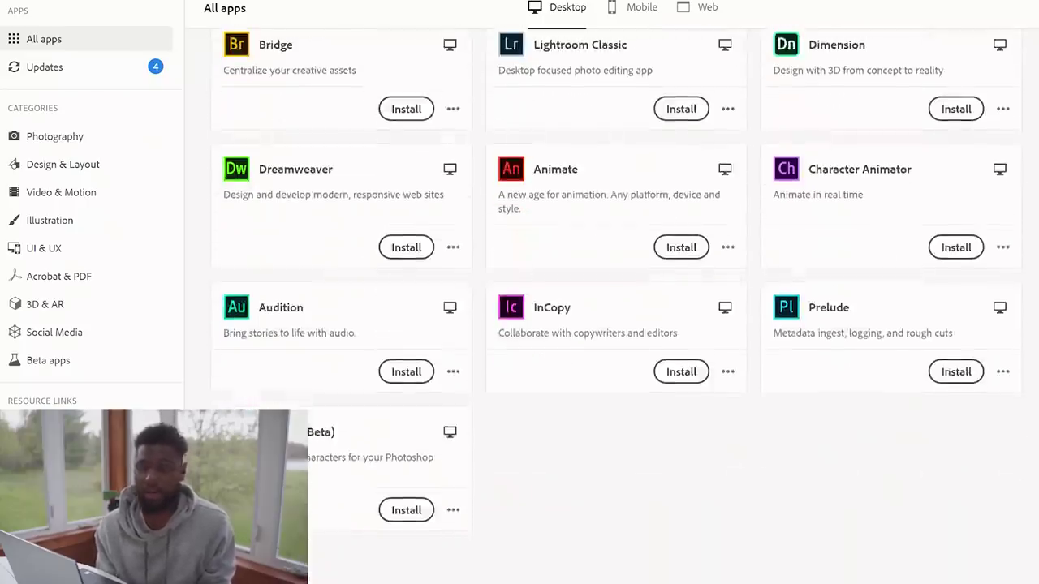
scroll(617, 308, up, 15)
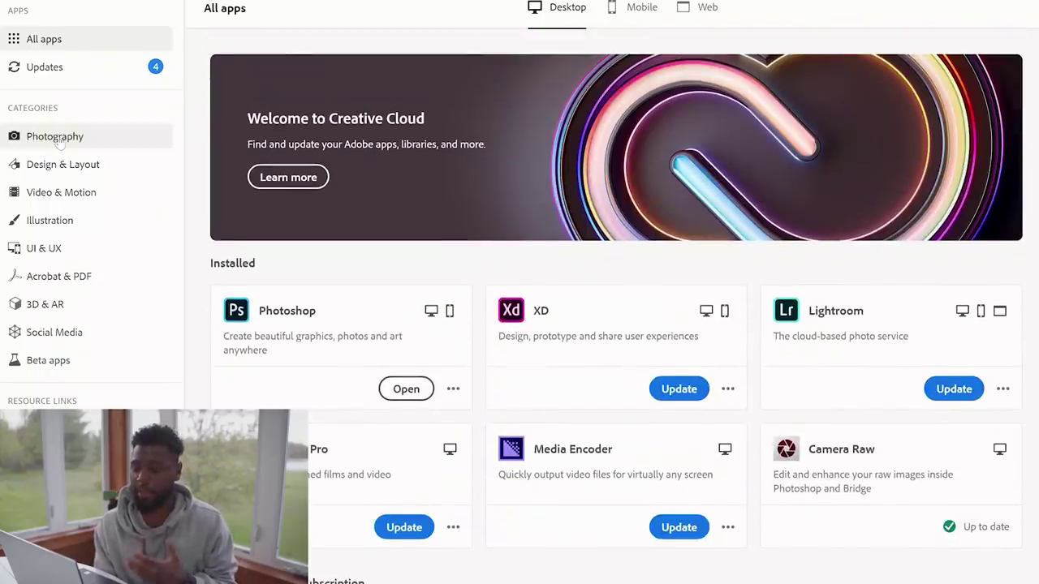
Review the apps in the Photography, Design & Layout, Video & Motion, Illustration and UI & UX categories
click(59, 142)
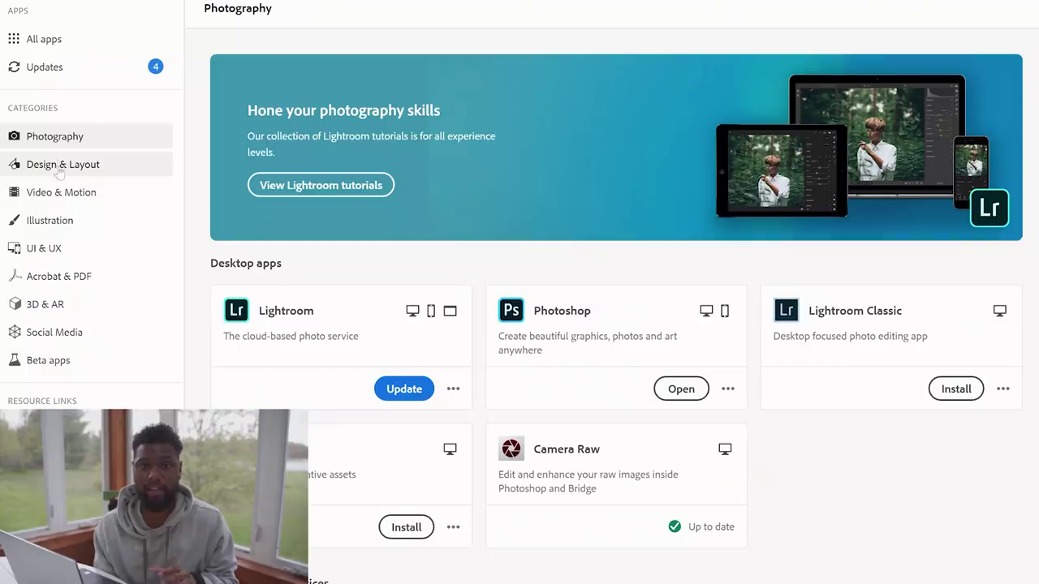
click(60, 169)
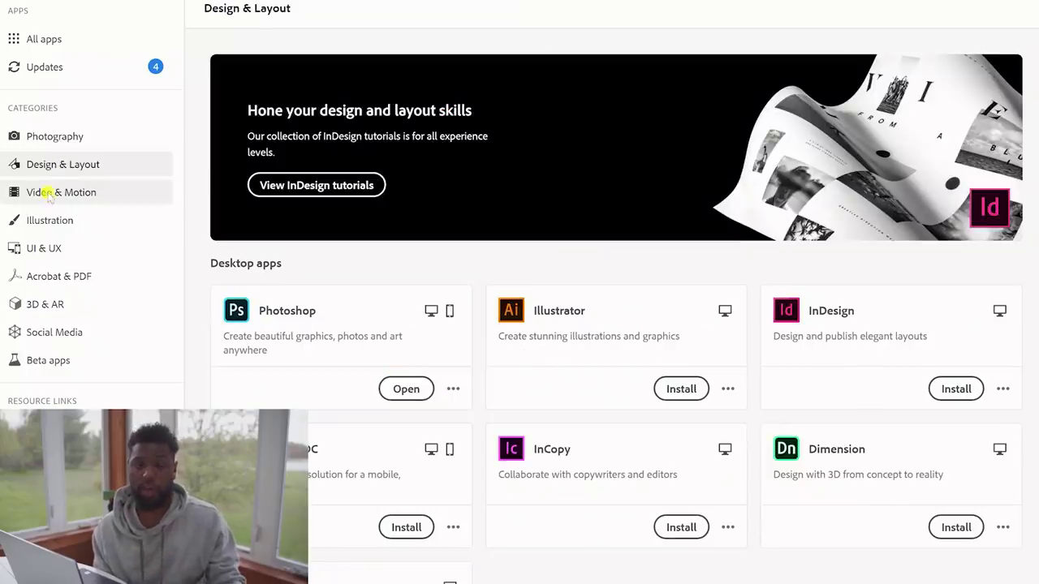
click(49, 195)
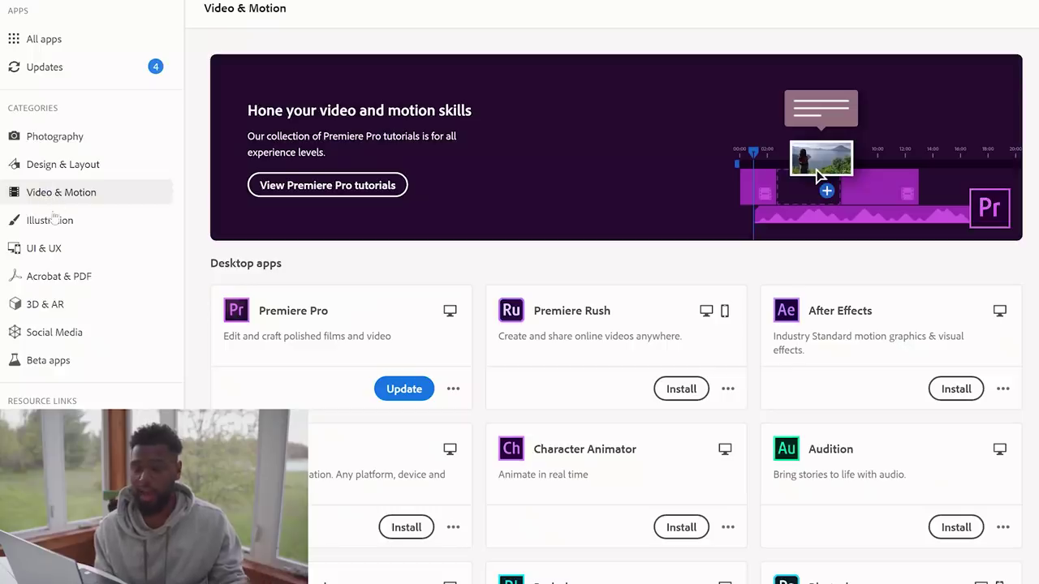
scroll(943, 313, down, 2)
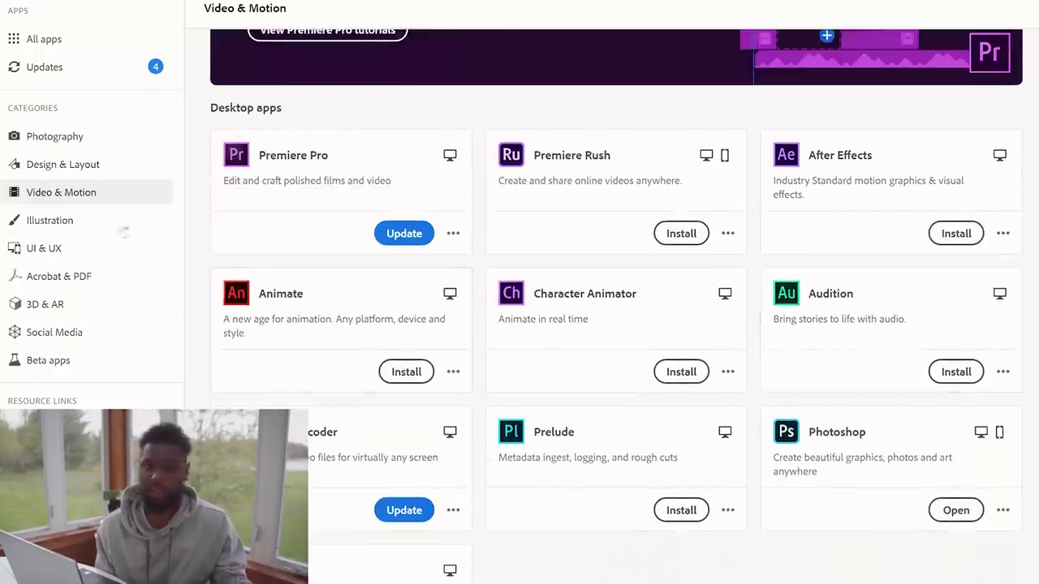
click(108, 220)
scroll(373, 237, down, 2)
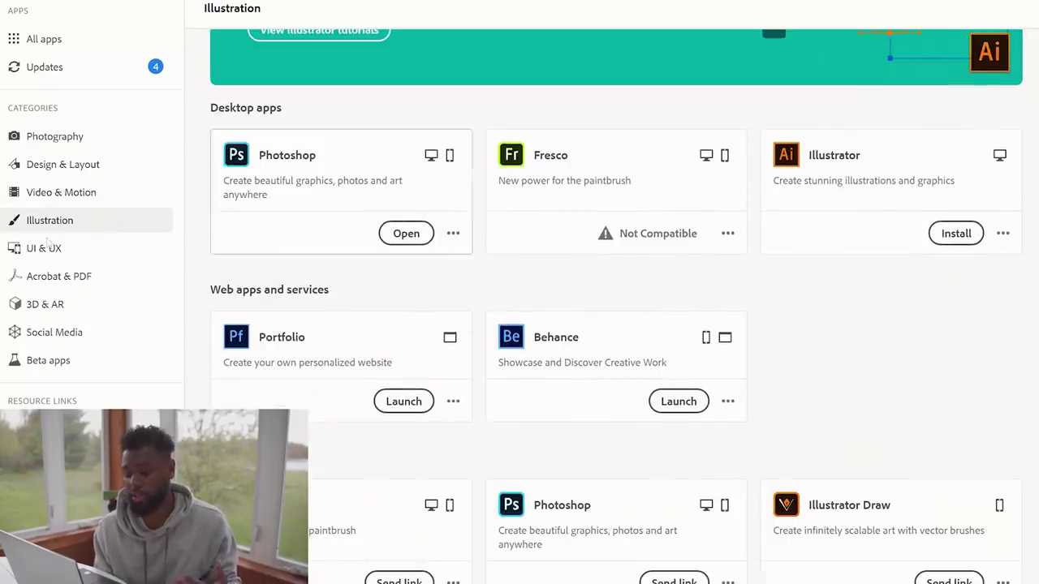
scroll(322, 293, down, 2)
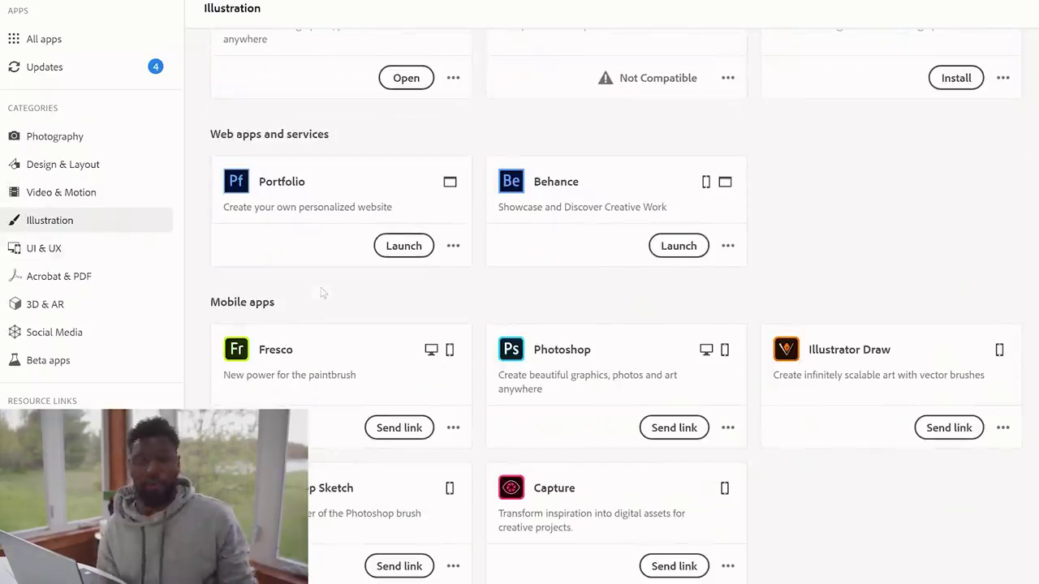
click(57, 253)
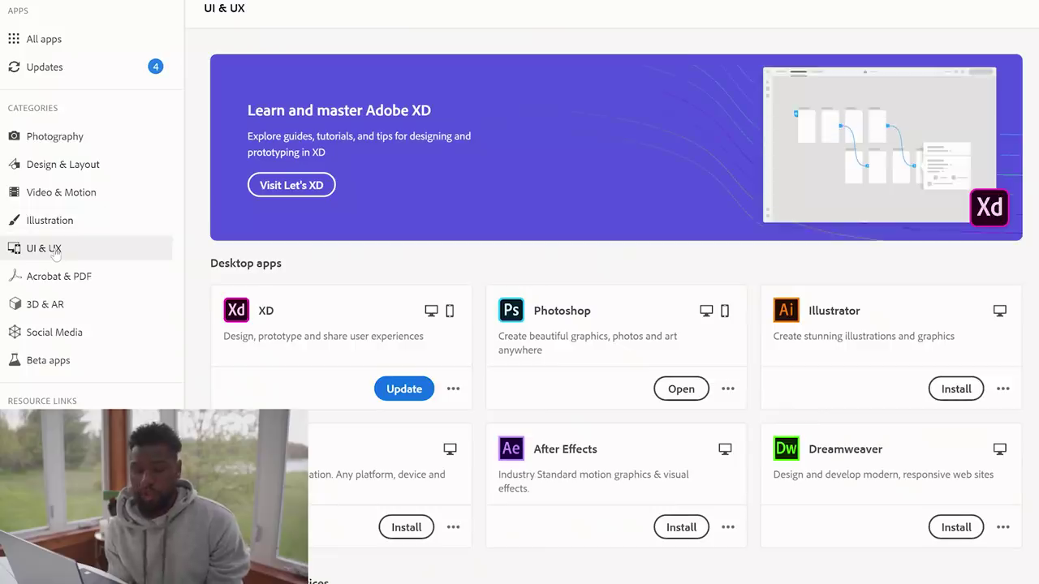
scroll(97, 241, down, 1)
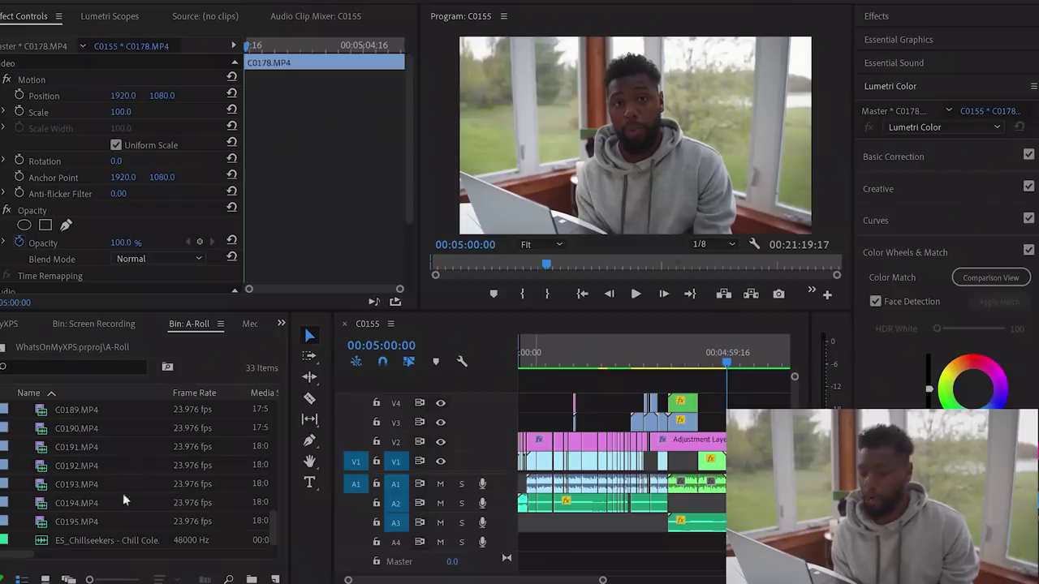
Switch to Premiere Pro, display the A-Roll bin's clips as enlarged thumbnails and look through them
click(45, 579)
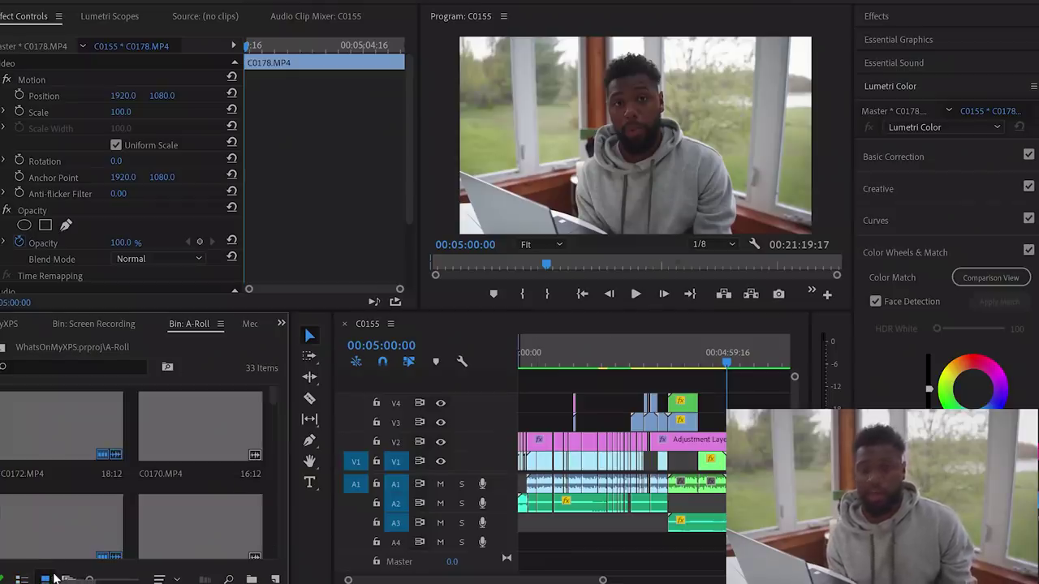
drag(90, 579, 114, 579)
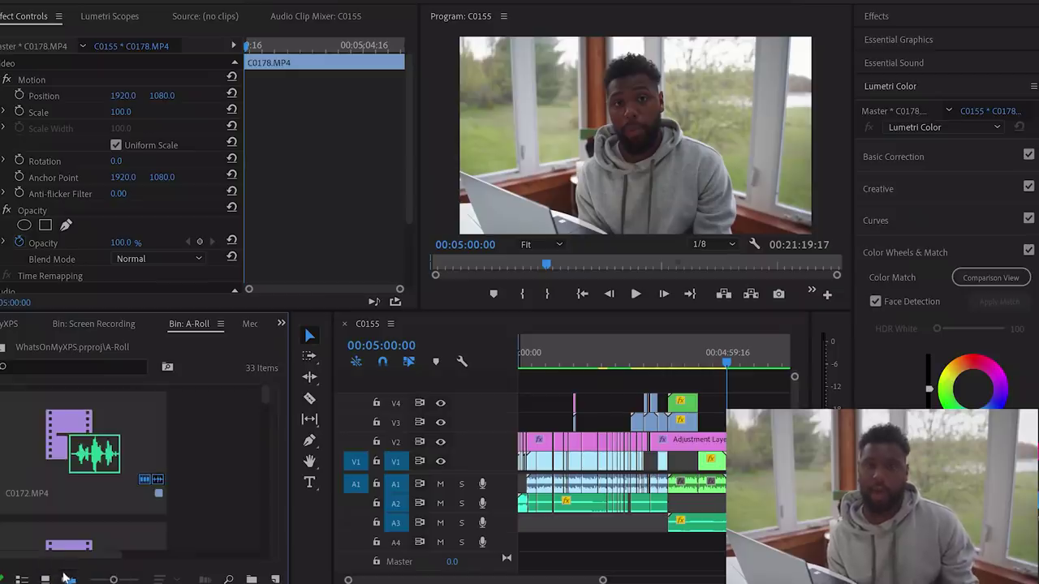
scroll(259, 395, down, 3)
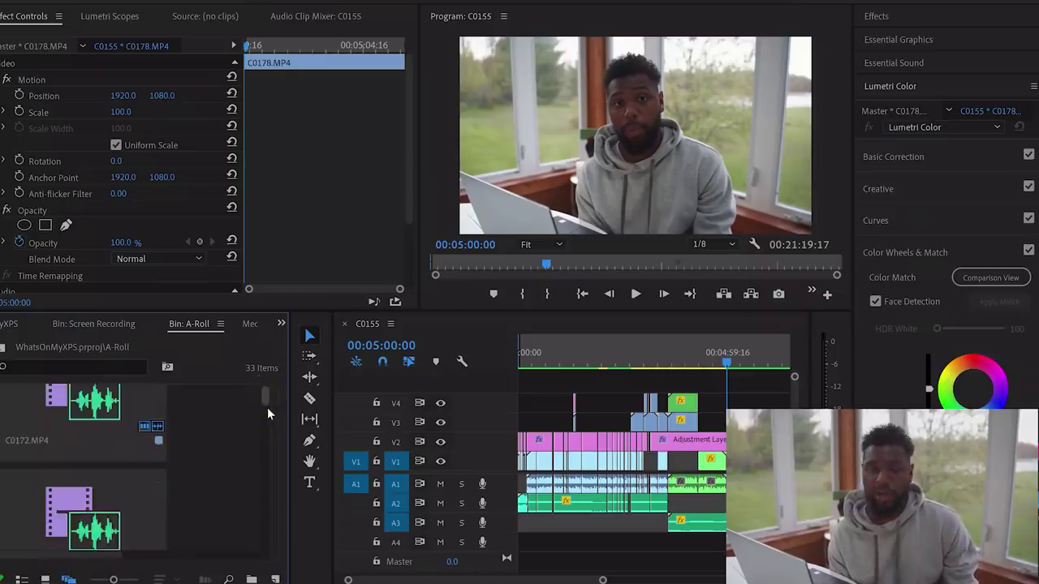
scroll(267, 395, up, 2)
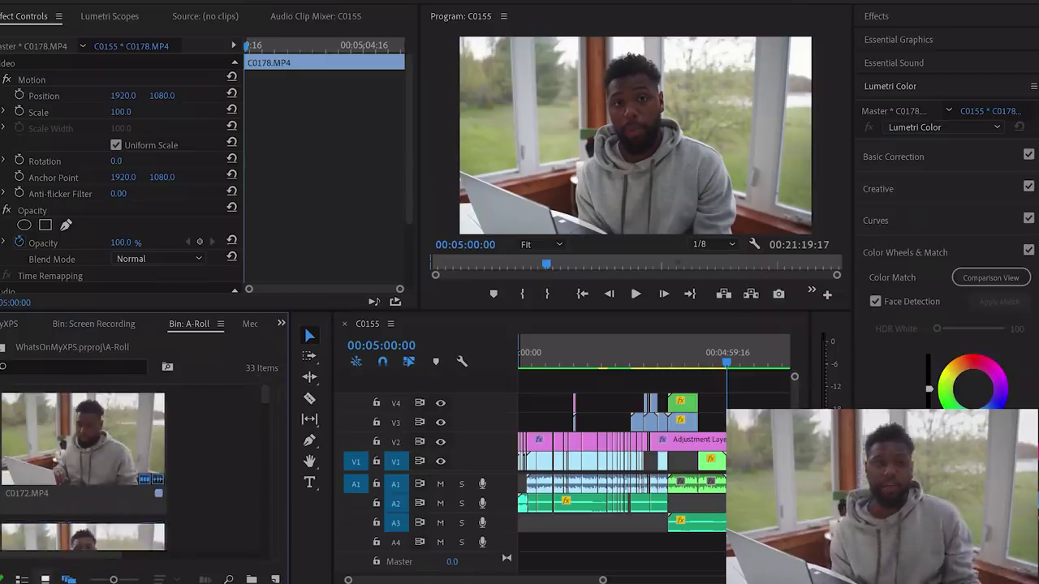
scroll(247, 478, down, 3)
scroll(247, 476, down, 4)
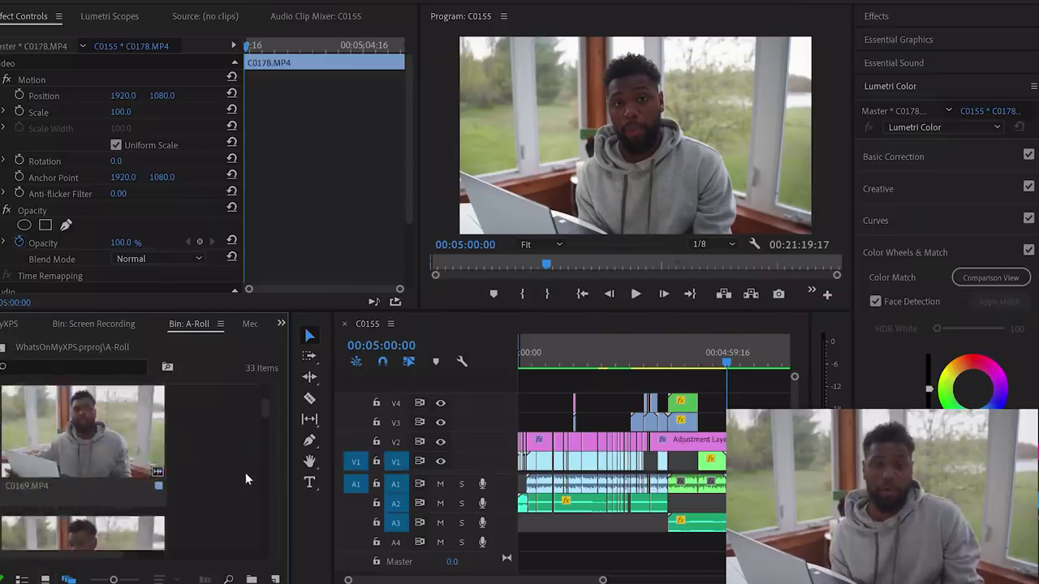
scroll(213, 461, down, 3)
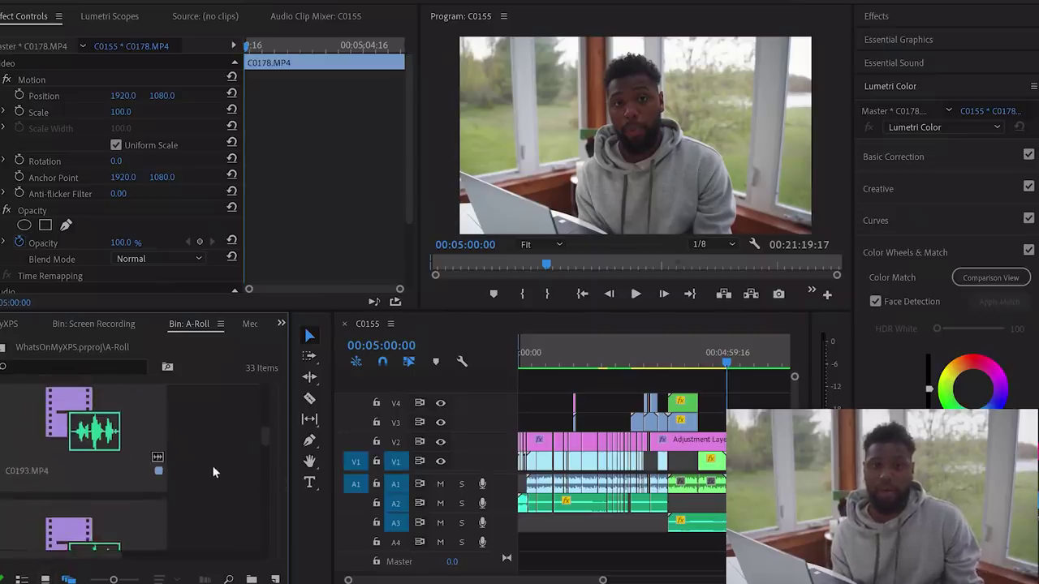
Show the A-Roll bin's clips as icons and look through the WhatsOnMyXPS project's clips with slightly smaller thumbnails
click(46, 579)
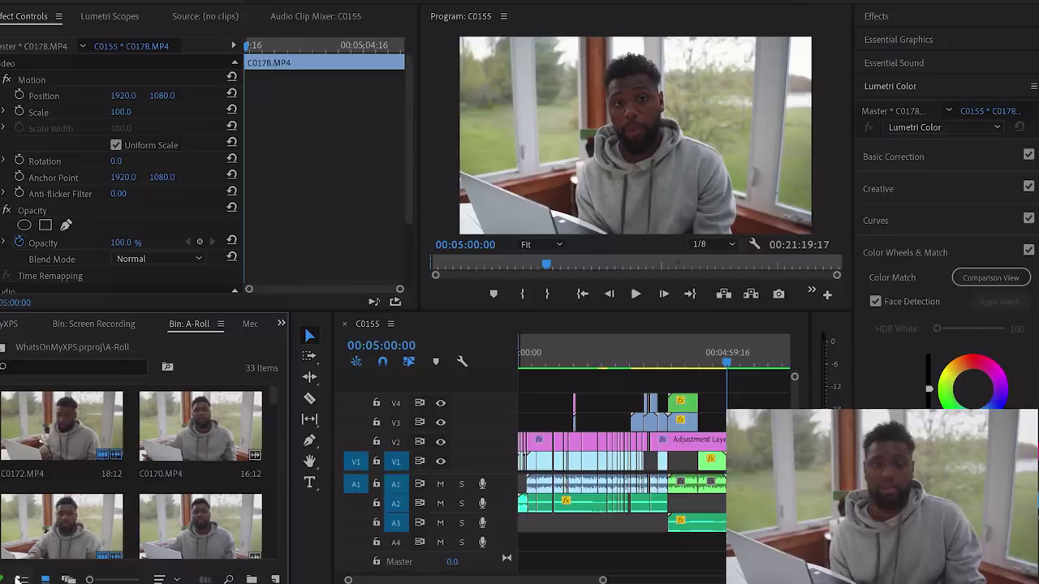
click(11, 324)
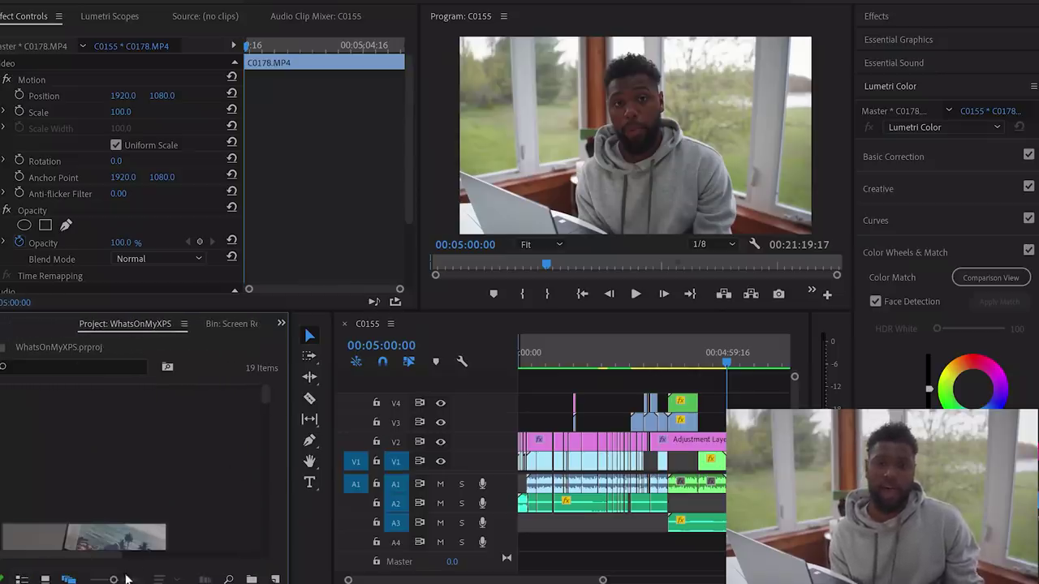
mouse_move(114, 579)
mouse_down()
mouse_move(133, 579)
mouse_move(107, 580)
mouse_up()
scroll(174, 496, down, 3)
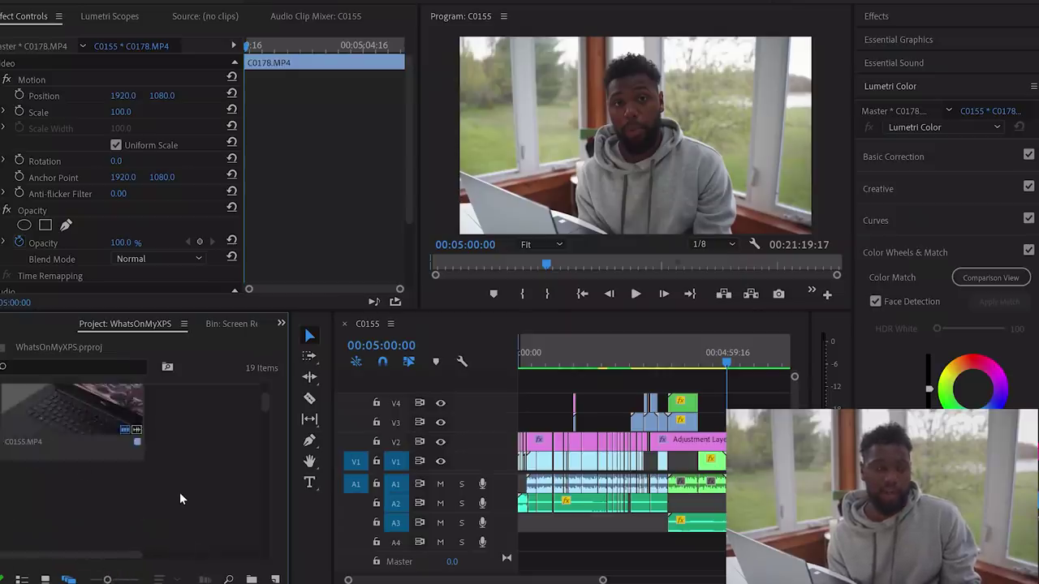
scroll(182, 498, down, 3)
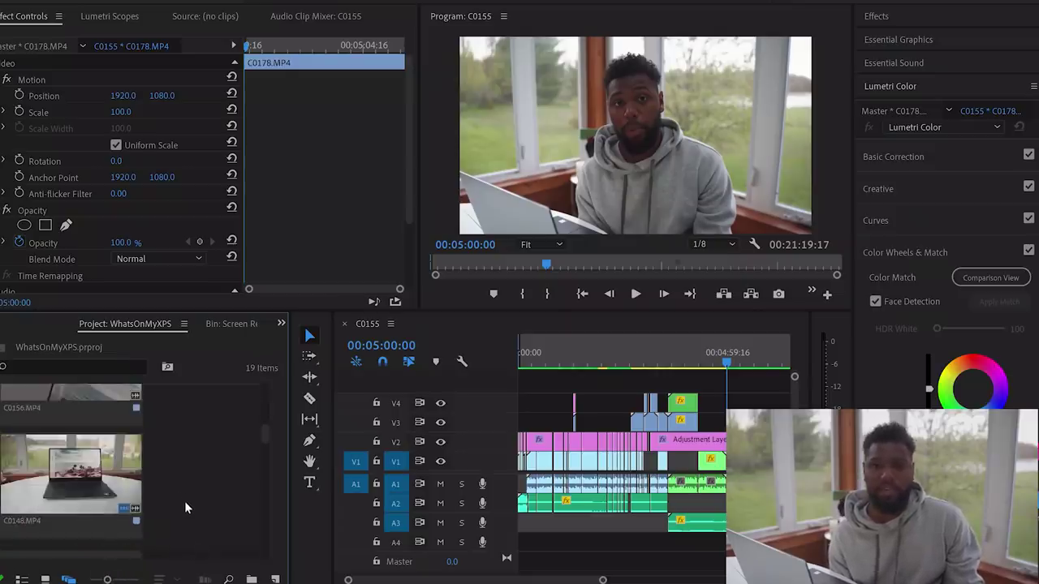
scroll(184, 501, down, 3)
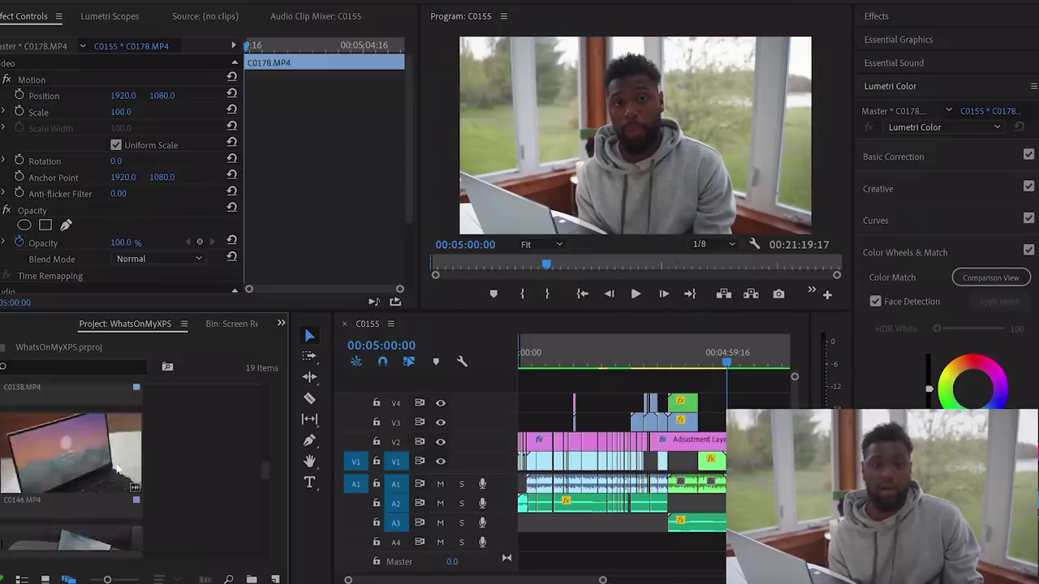
scroll(117, 467, down, 2)
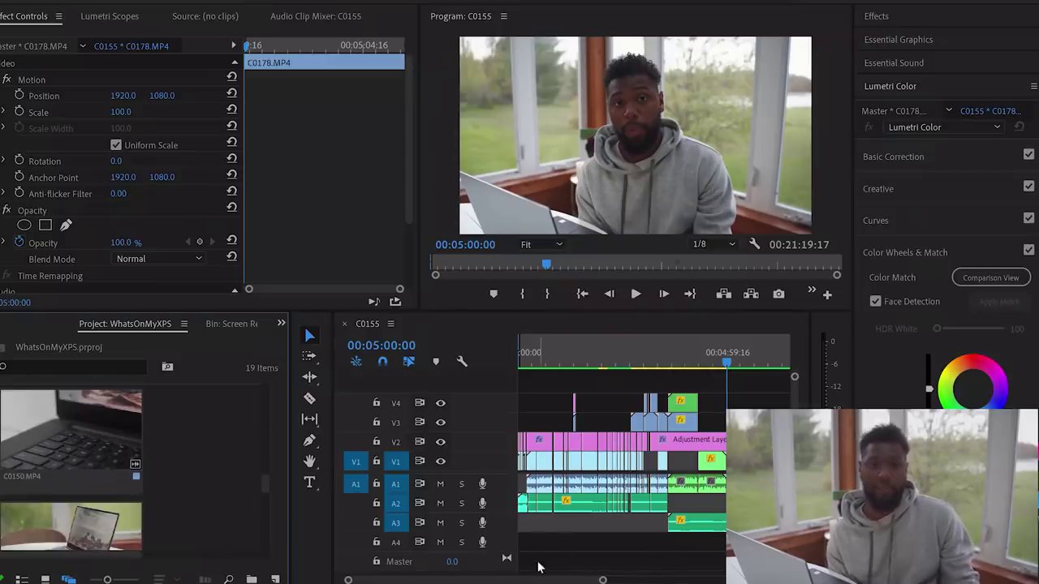
Show a longer stretch of the C0155 timeline, select the adjustment layer at the playhead and open Lumetri Scopes
drag(602, 580, 658, 580)
click(645, 443)
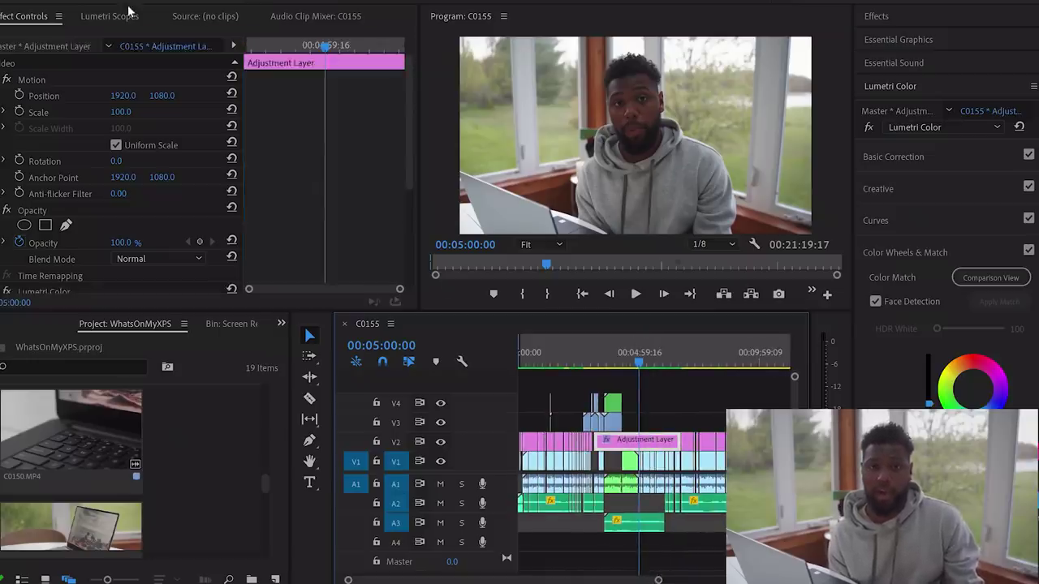
click(122, 13)
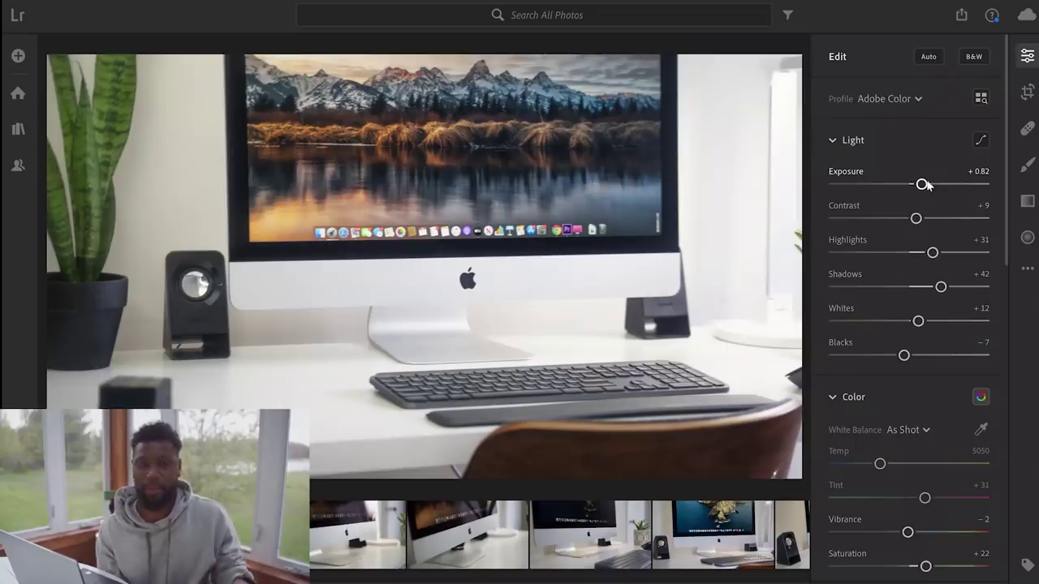
In Lightroom, set the photo's Exposure to +0.88 and Contrast to −3, and the Color Mixer's blue Hue to −94 and Saturation to −72
drag(922, 185, 906, 219)
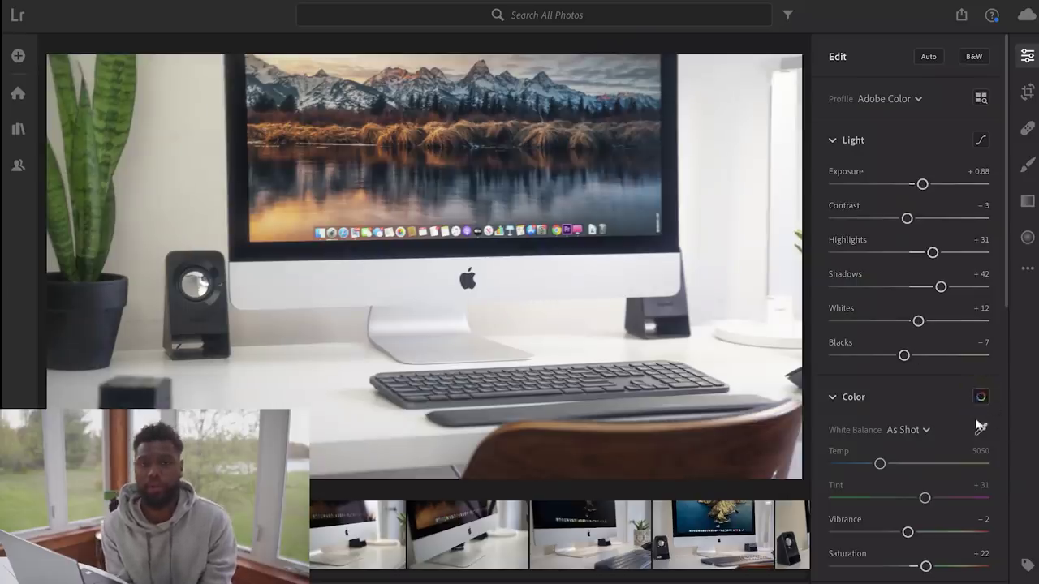
scroll(979, 406, down, 3)
click(980, 308)
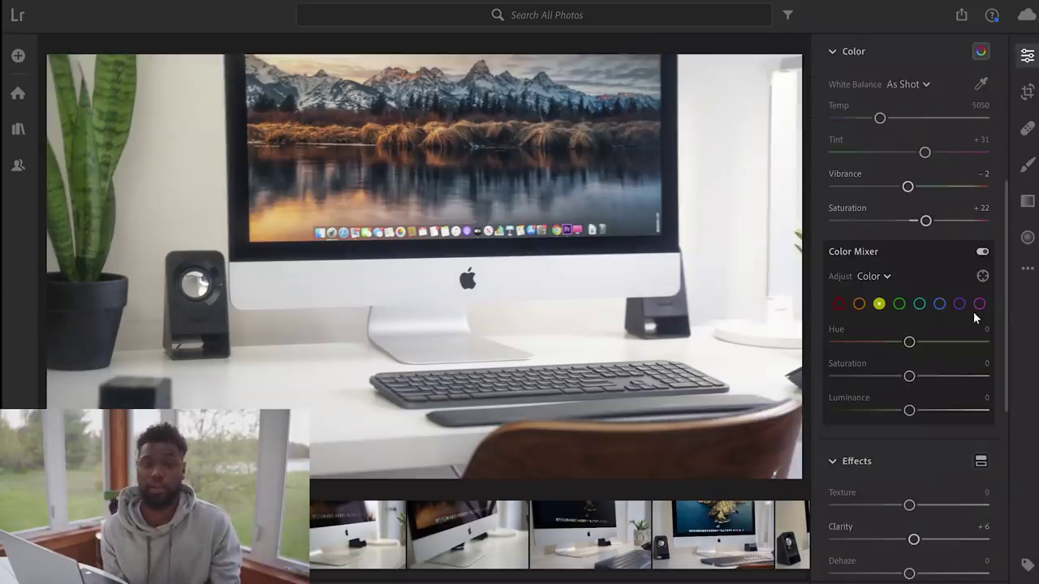
click(940, 304)
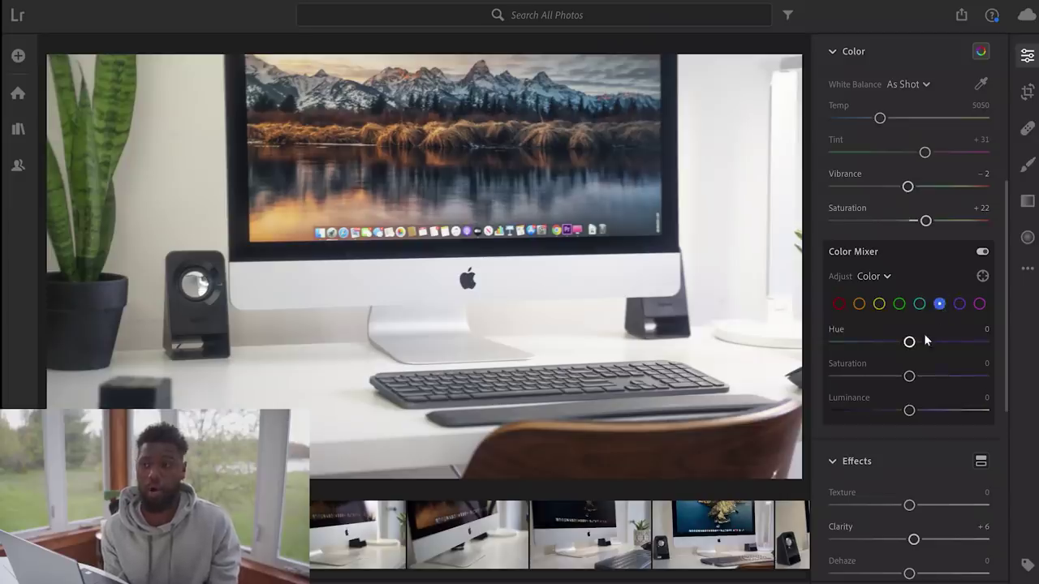
drag(909, 343, 840, 343)
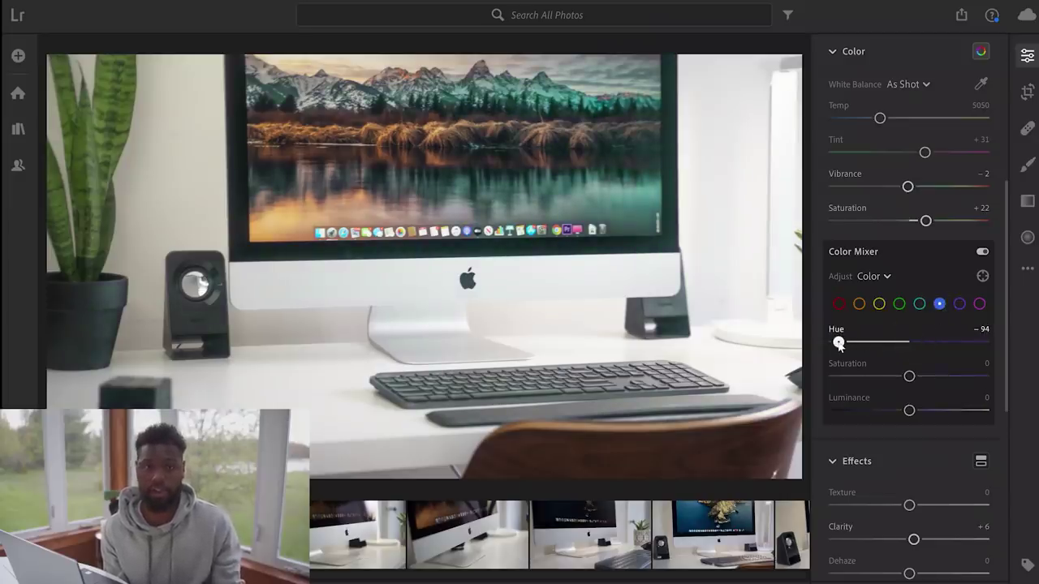
drag(909, 376, 857, 378)
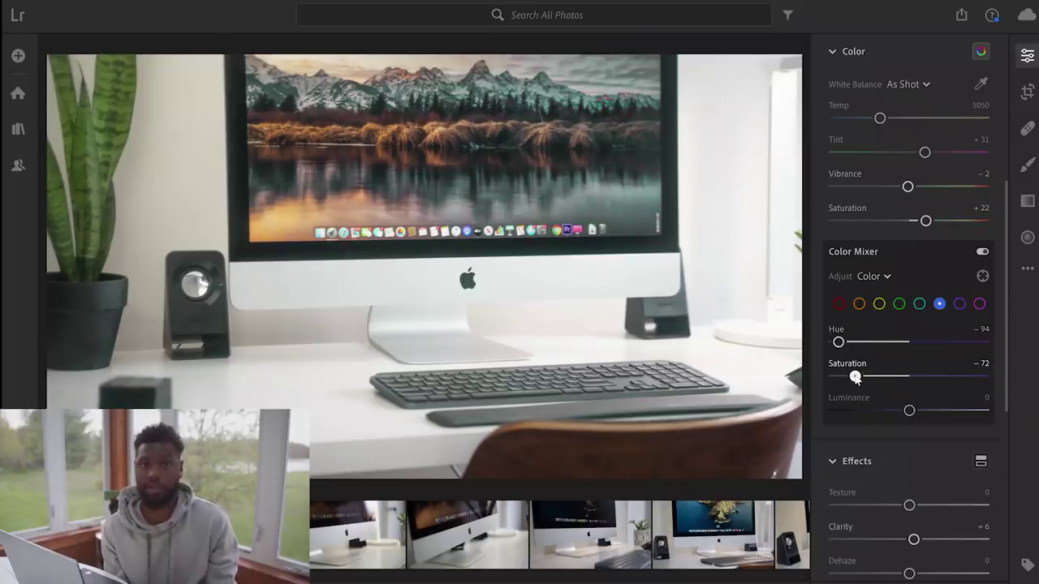
Set the Color Mixer's yellow Hue to −85 and Saturation to −70
click(879, 304)
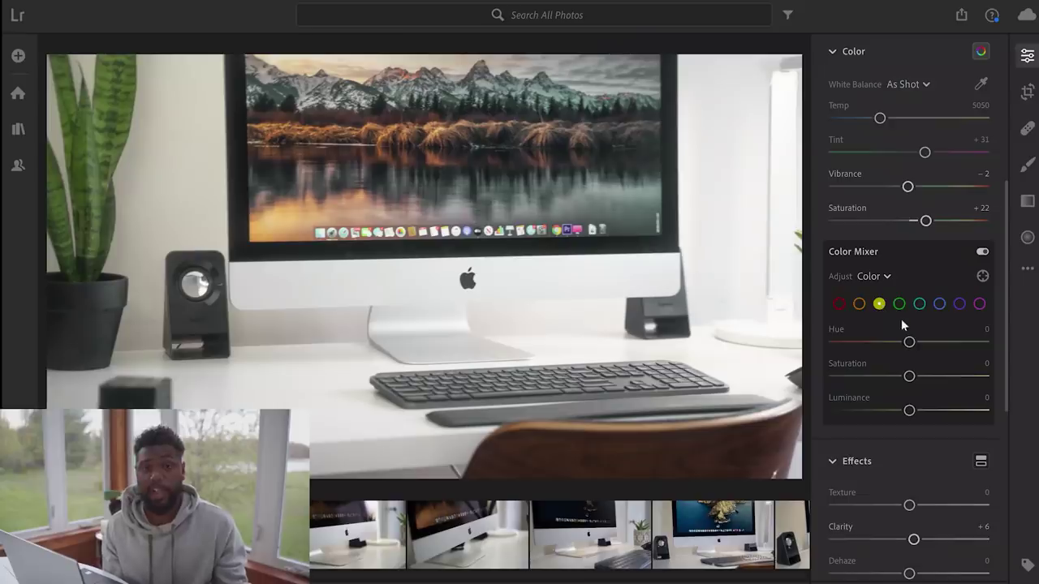
drag(909, 341, 845, 342)
drag(909, 377, 856, 377)
Set the photo's Clarity to +26 and Dehaze to +34 in the Effects settings
scroll(915, 444, down, 3)
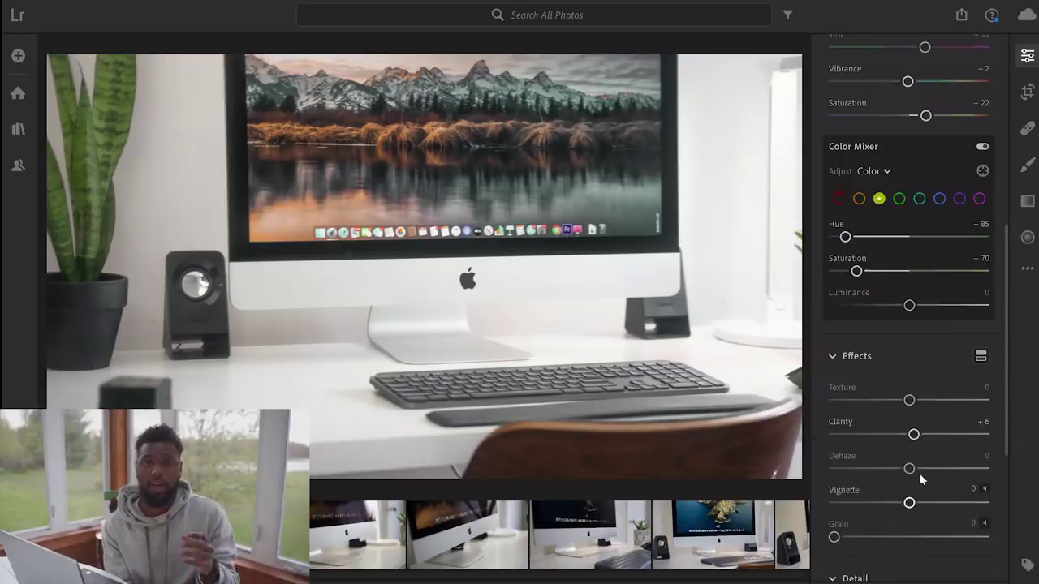
drag(914, 437, 939, 438)
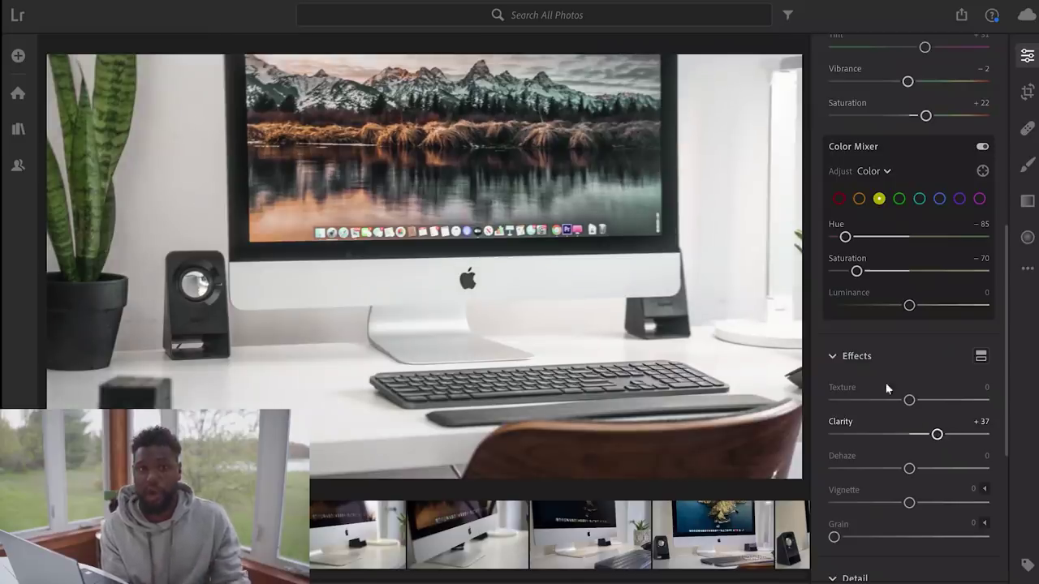
drag(939, 434, 929, 435)
drag(909, 469, 940, 469)
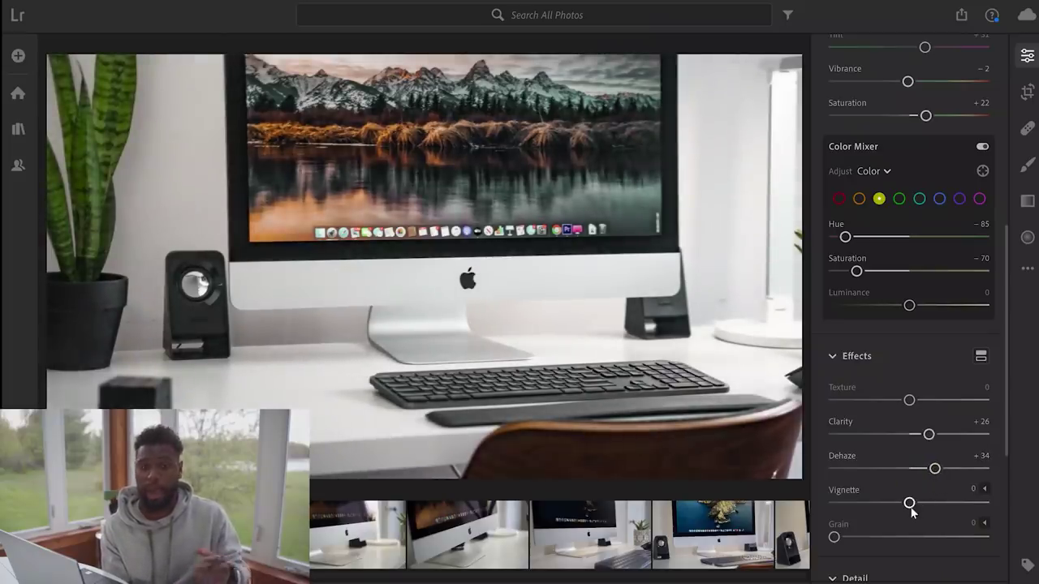
Increase the photo's Sharpening in the Detail settings and return to the start of the edit settings
scroll(913, 506, down, 2)
scroll(913, 507, down, 2)
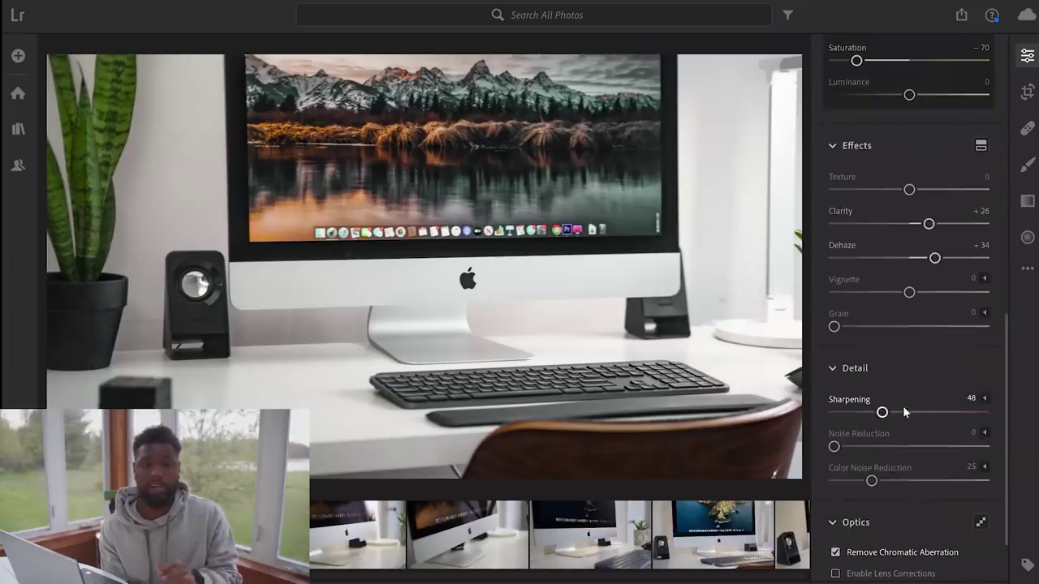
drag(888, 415, 927, 418)
scroll(924, 341, up, 4)
scroll(923, 338, up, 10)
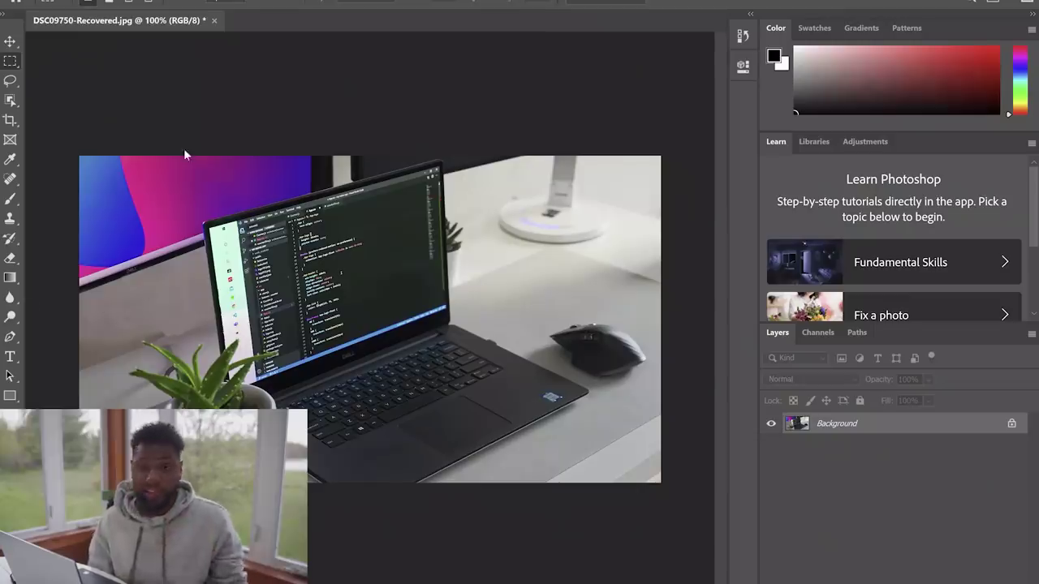
Switch to Photoshop and retouch spots on the laptop's palm rest and edge in DSC09750-Recovered.jpg with the Clone Stamp tool
click(10, 221)
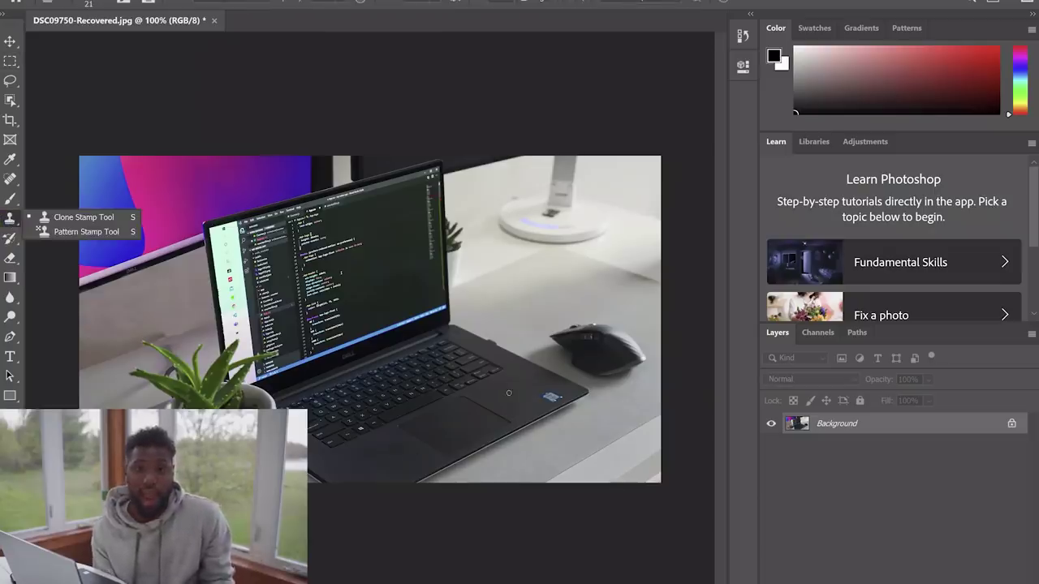
click(509, 394)
click(521, 397)
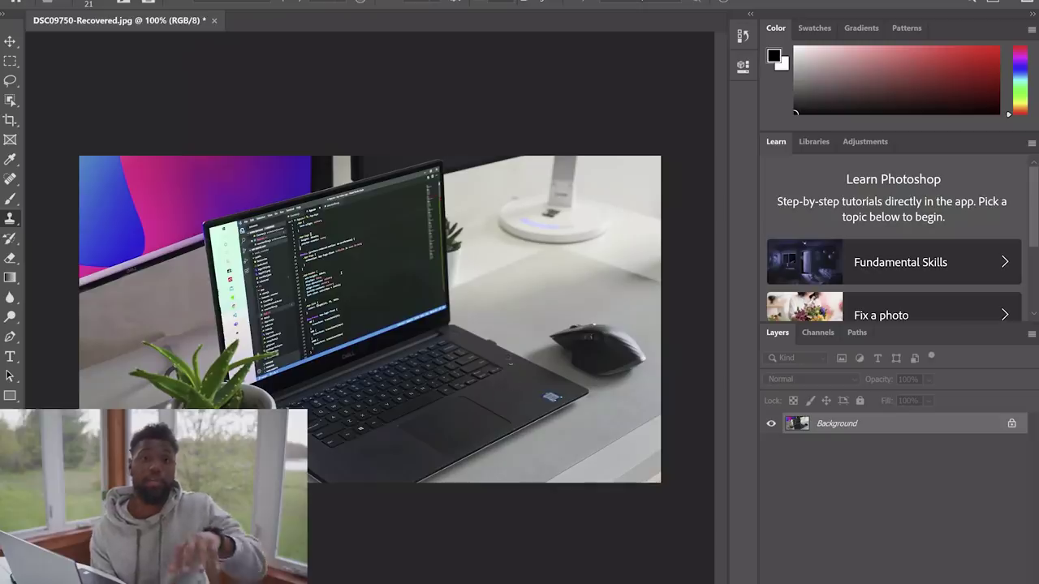
drag(503, 350, 512, 358)
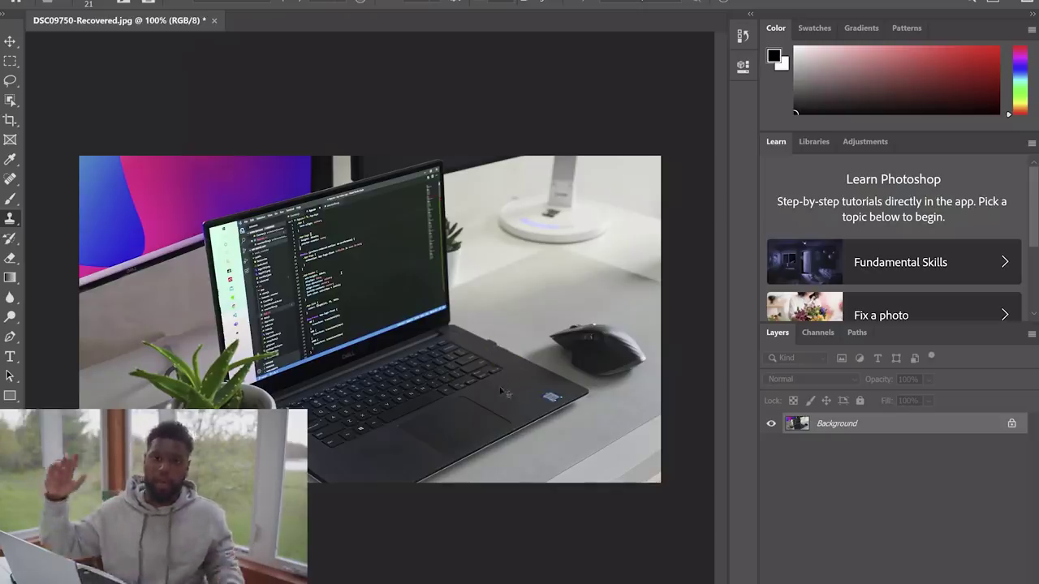
click(394, 450)
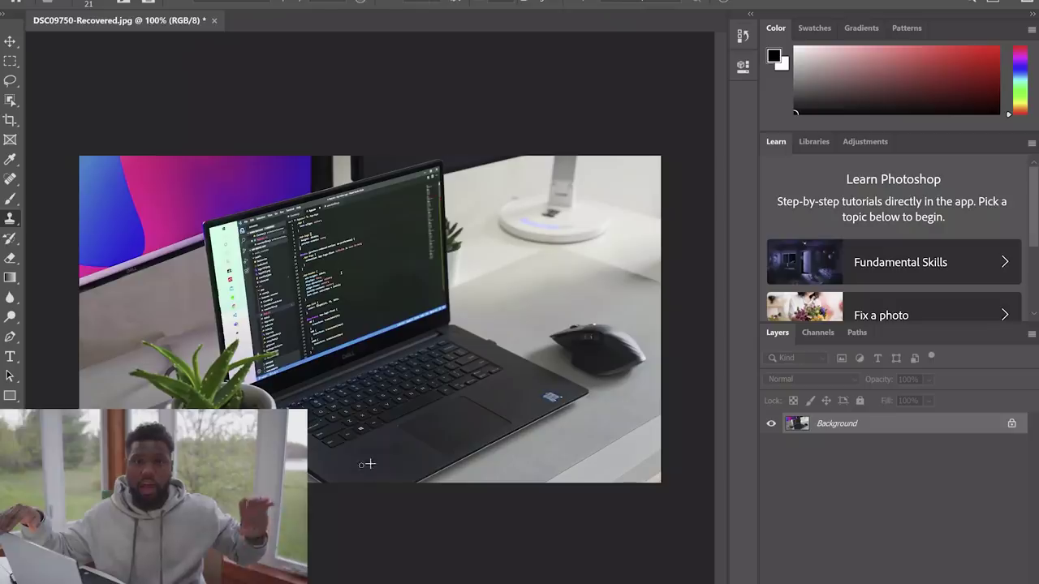
click(365, 465)
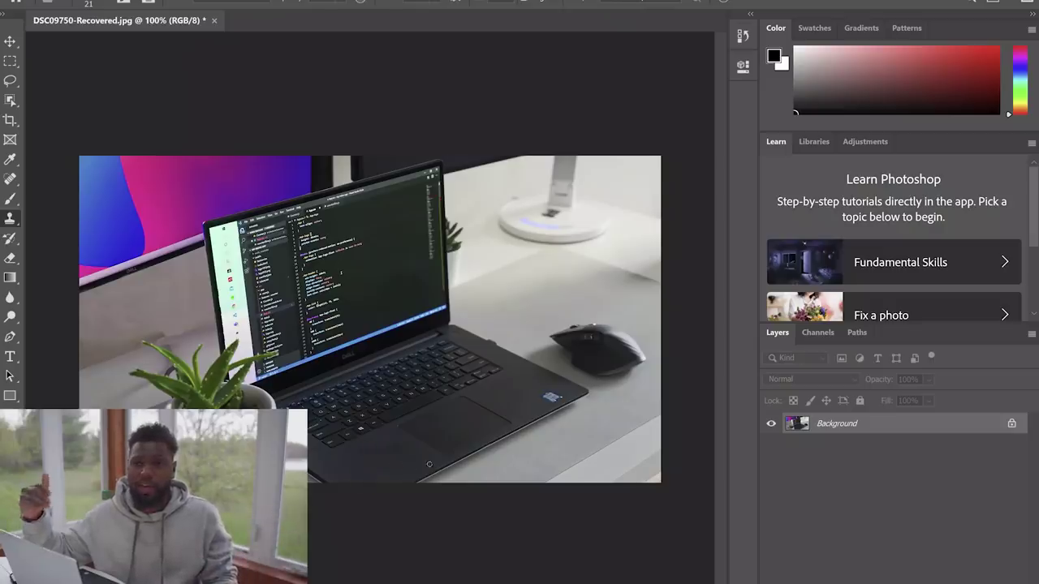
click(368, 443)
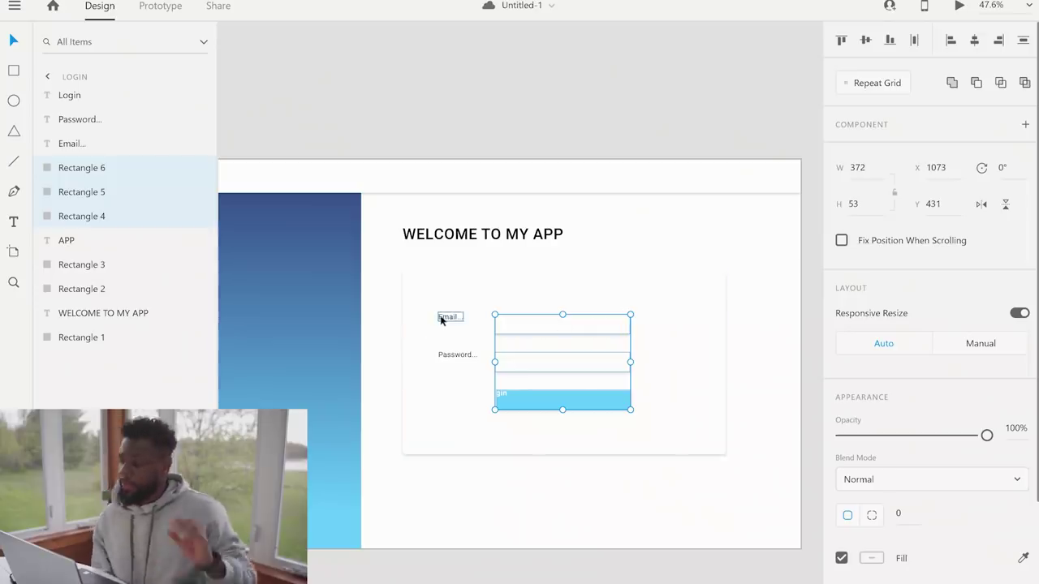
In Adobe XD, move the Email and Password labels into their input fields and centre the Login text on the blue button
scroll(448, 317, up, 3)
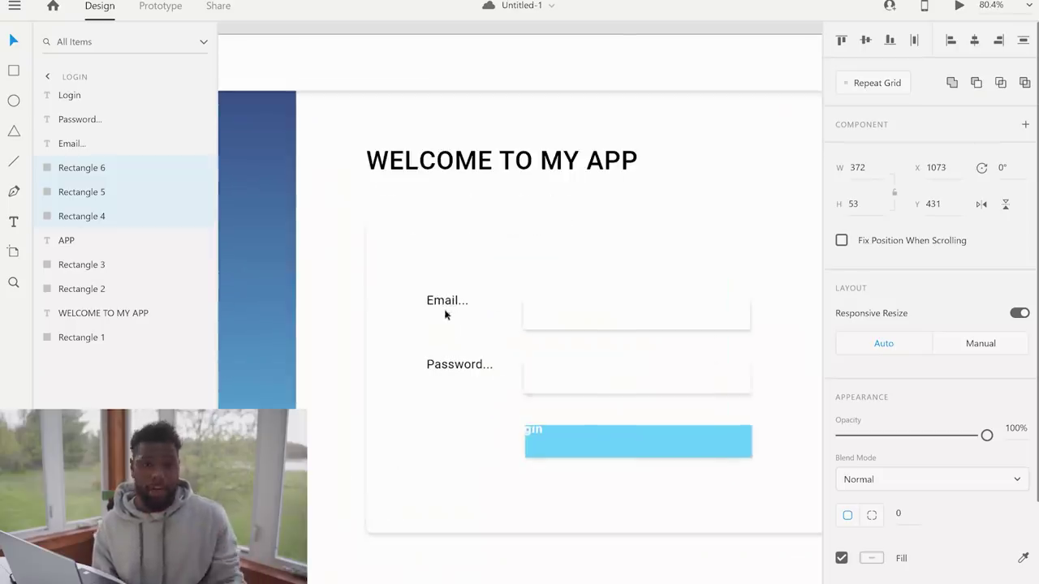
drag(446, 304, 547, 318)
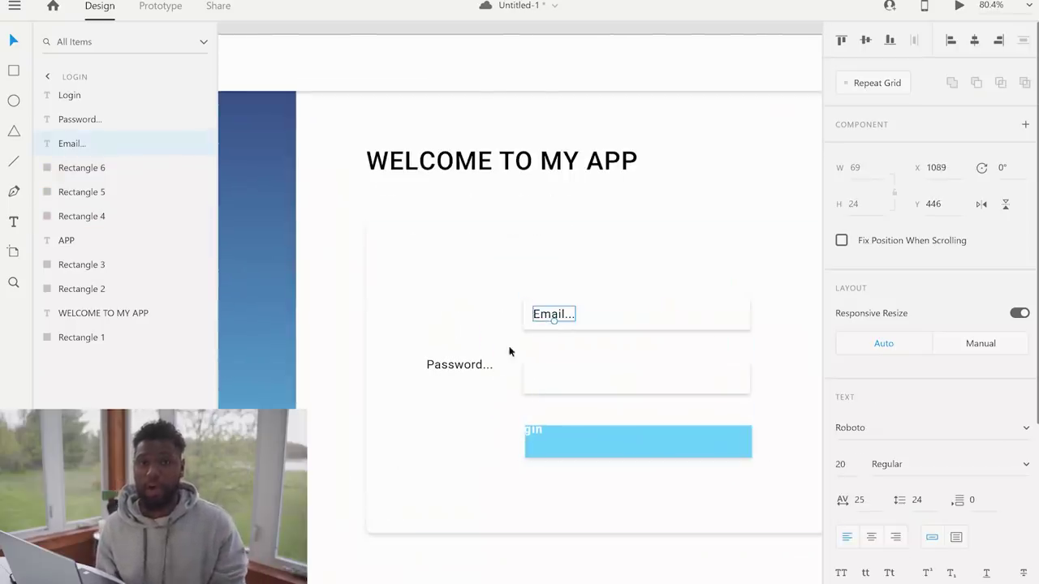
drag(449, 364, 562, 384)
click(417, 399)
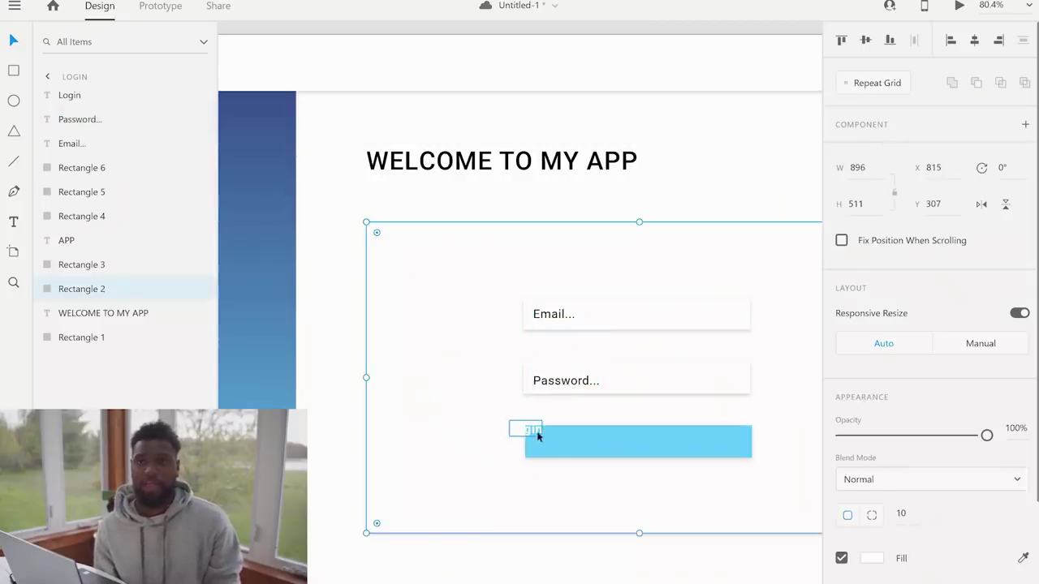
drag(538, 433, 650, 443)
Move the WELCOME TO MY APP heading to X 851, Y 252 and bring it to the front
click(510, 170)
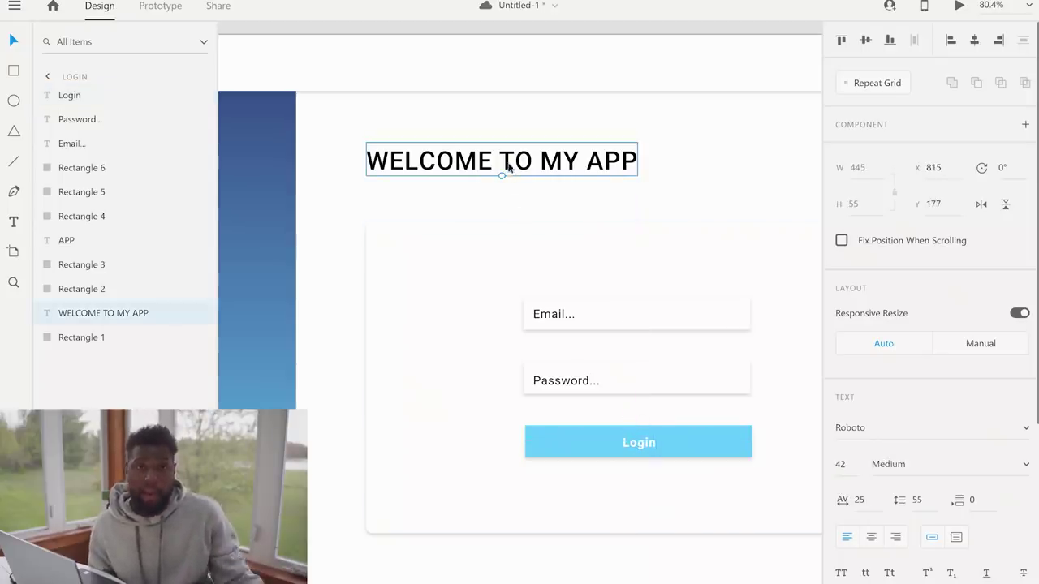
drag(509, 167, 527, 208)
right_click(528, 209)
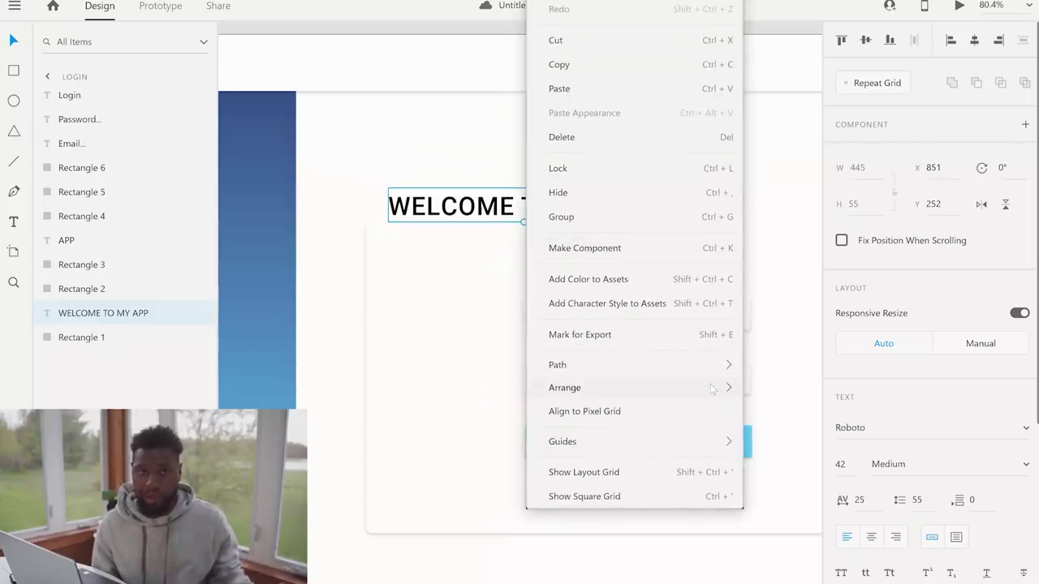
mouse_move(711, 389)
click(808, 397)
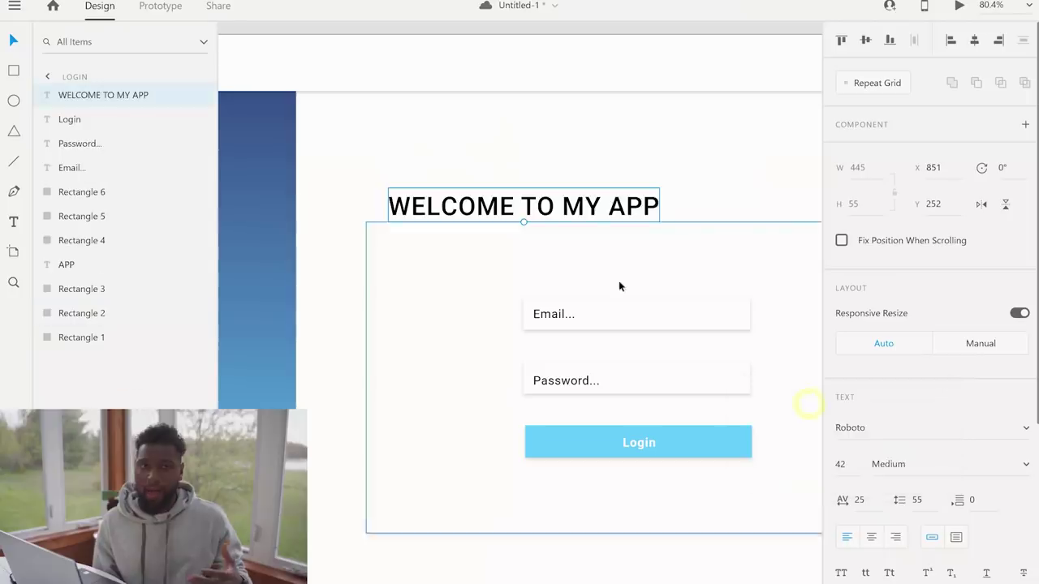
Try to replace the WELCOME TO MY APP heading's text with "Log", and undo the edit
double_click(550, 208)
key(ctrl+a)
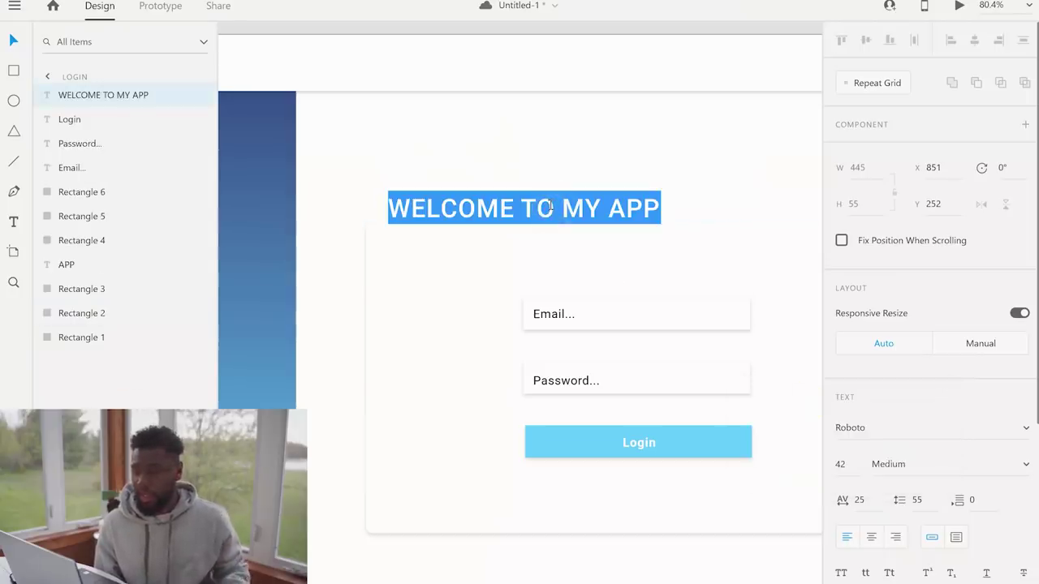
text(Log)
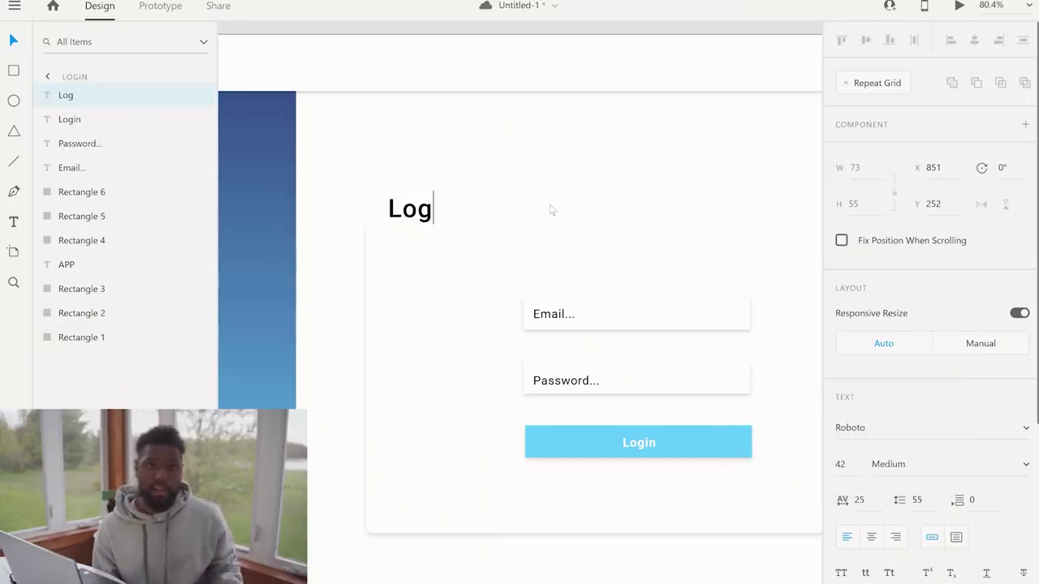
key(BackSpace)
key(BackSpace)
key(ctrl+z)
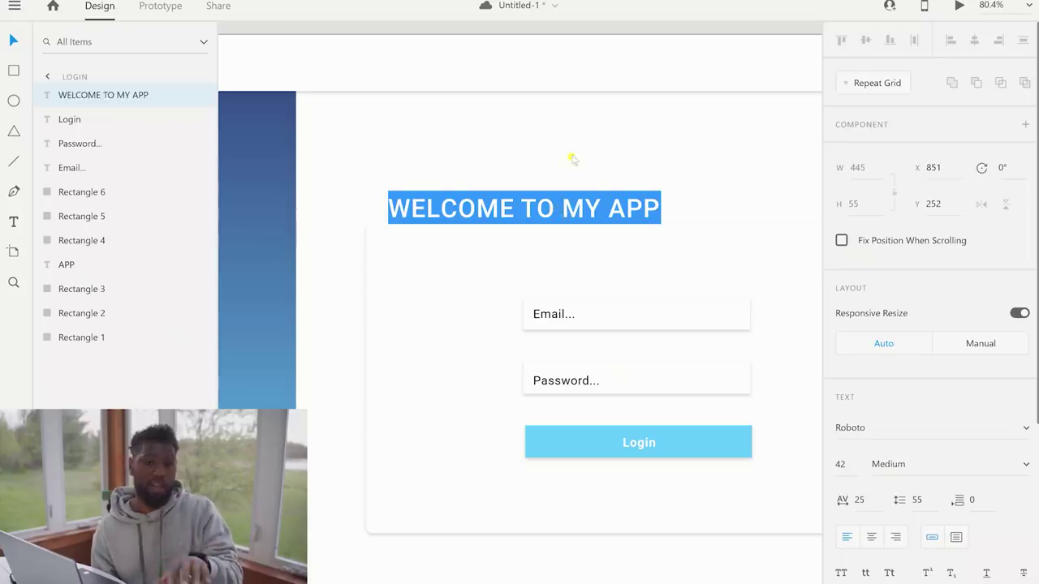
key(Escape)
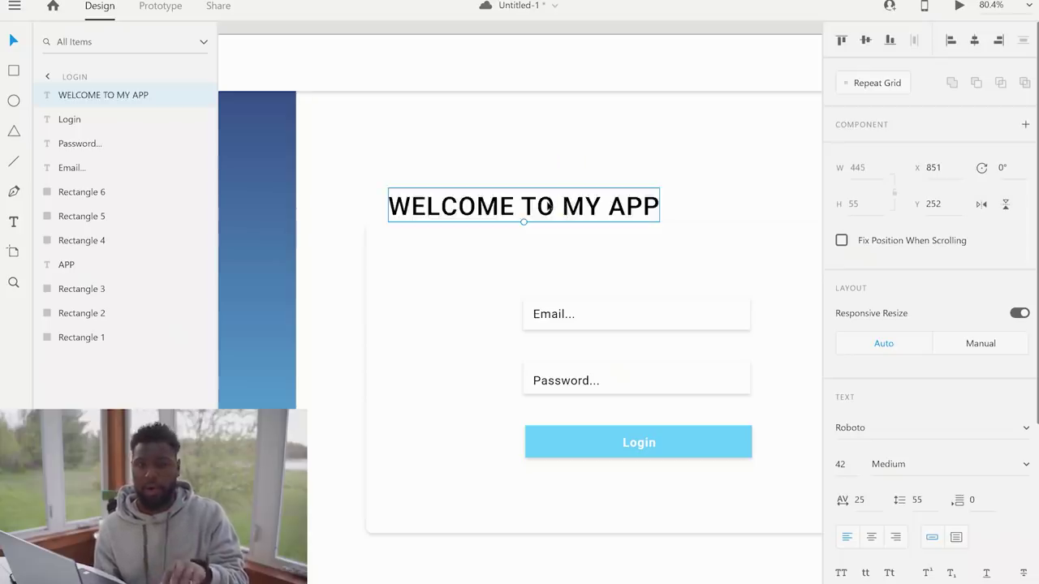
Duplicate the WELCOME TO MY APP heading to X 895, Y 173 and change the copy's text to "Login to account"
drag(549, 209, 575, 166)
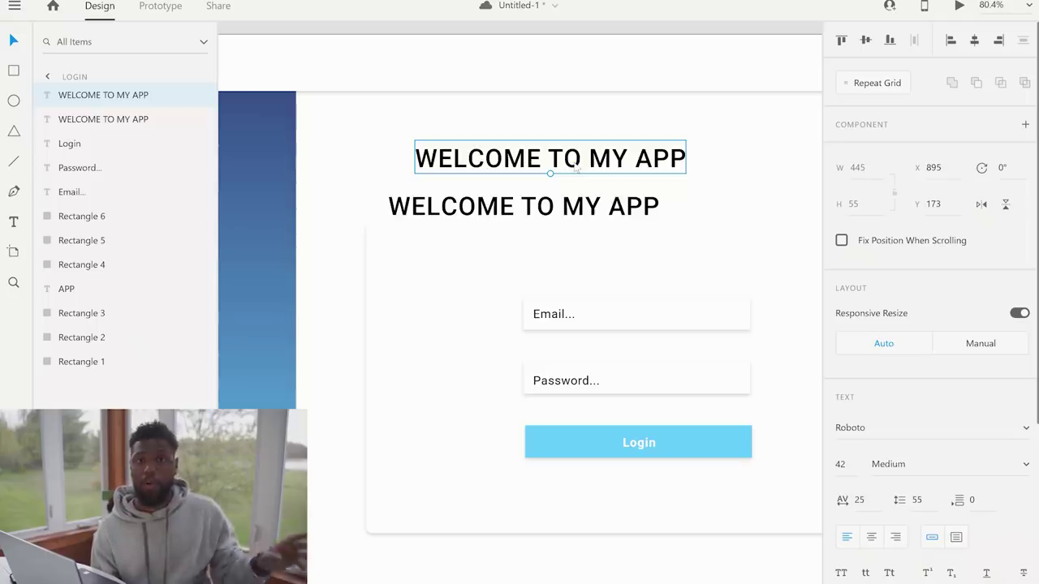
double_click(578, 161)
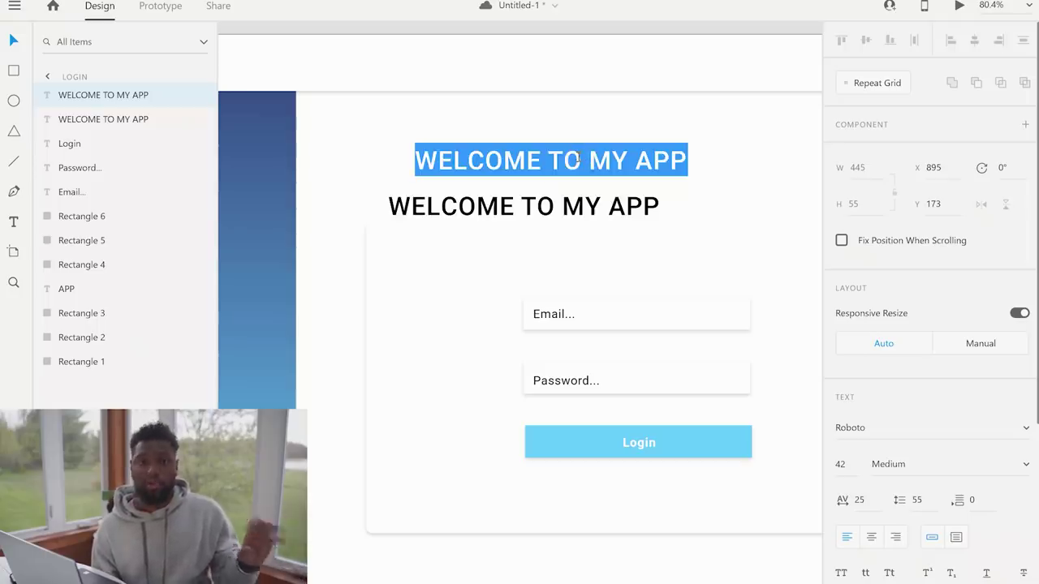
text(Login )
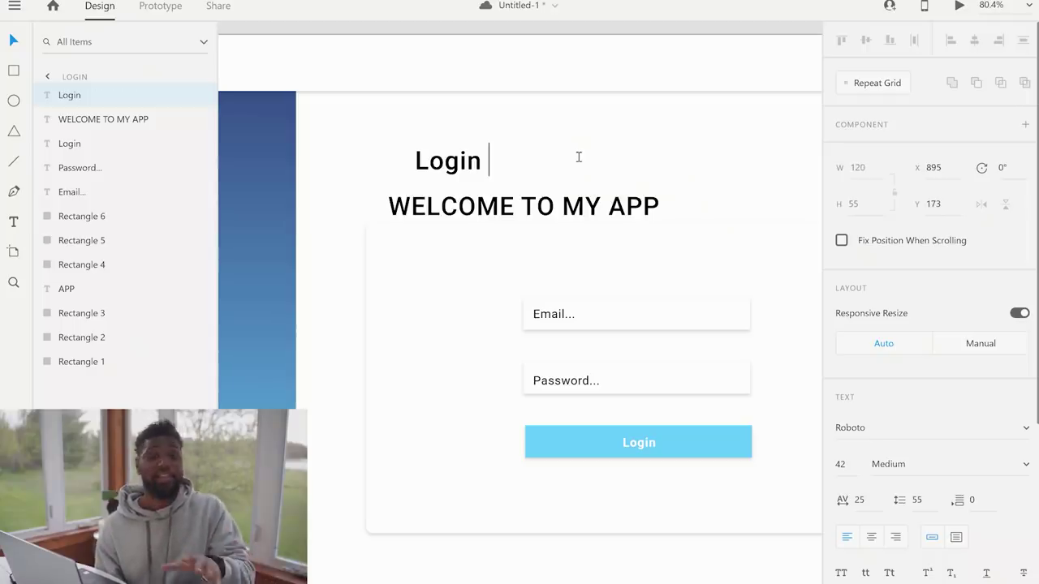
text(to a)
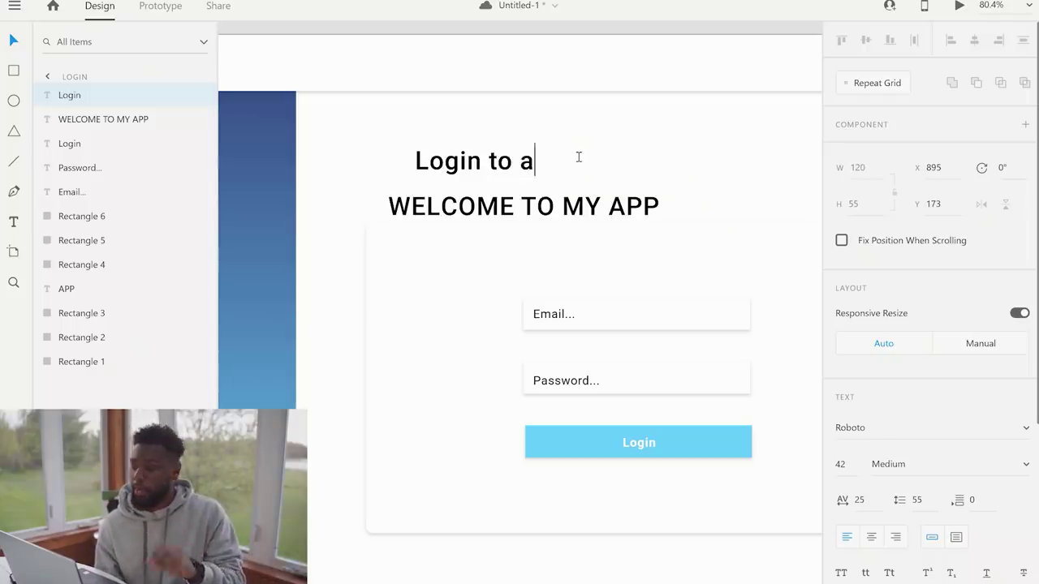
text(ccount)
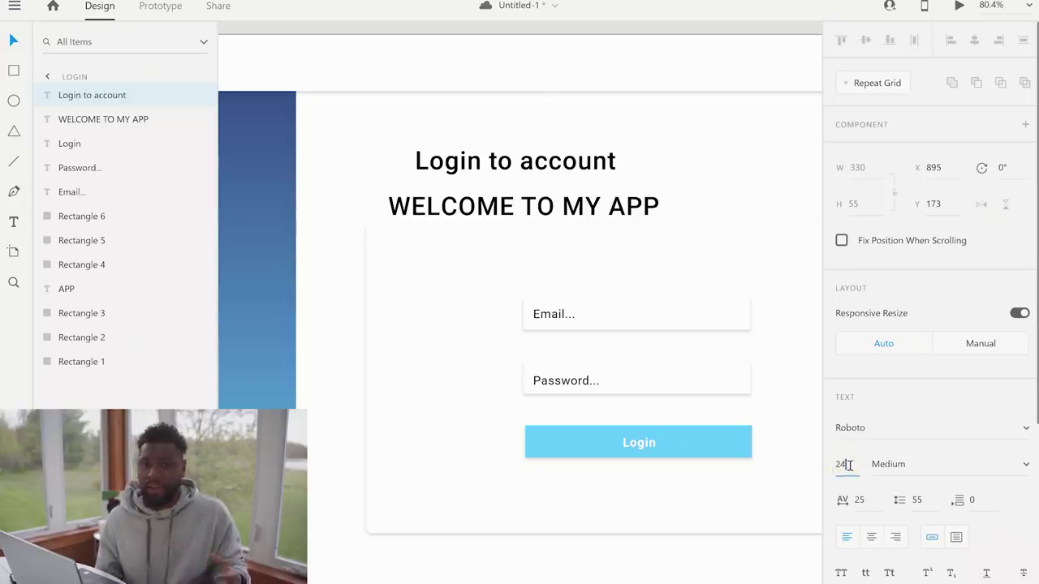
Set the font size of the "Login to account" text to 24
key(Escape)
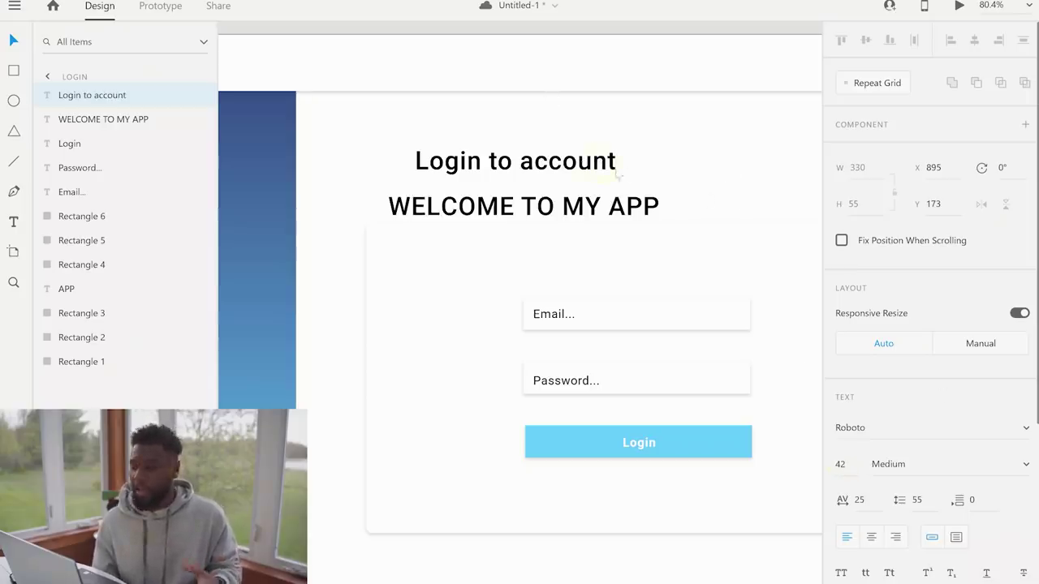
double_click(578, 163)
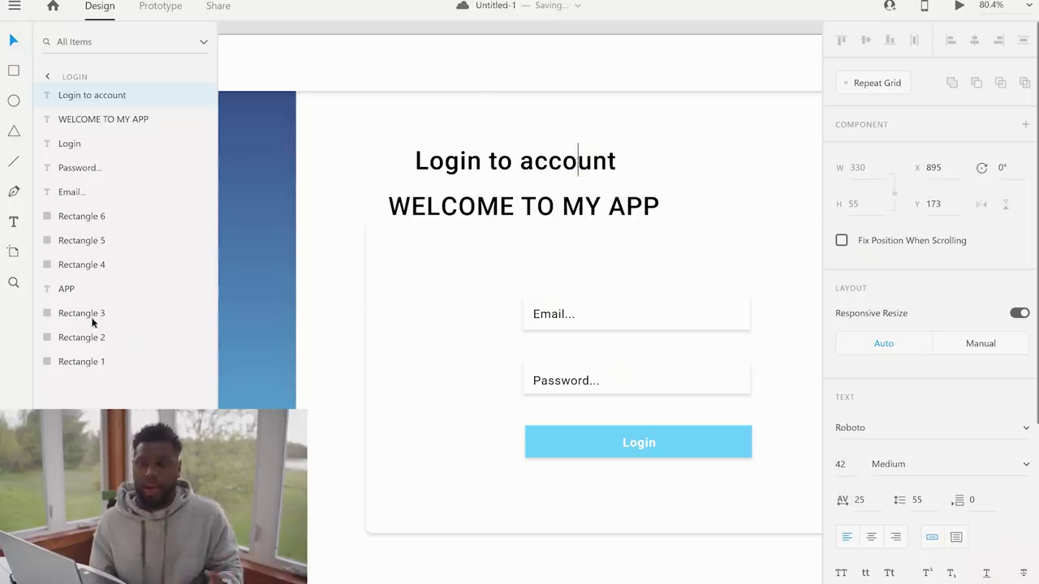
drag(416, 159, 668, 212)
click(841, 464)
text(2)
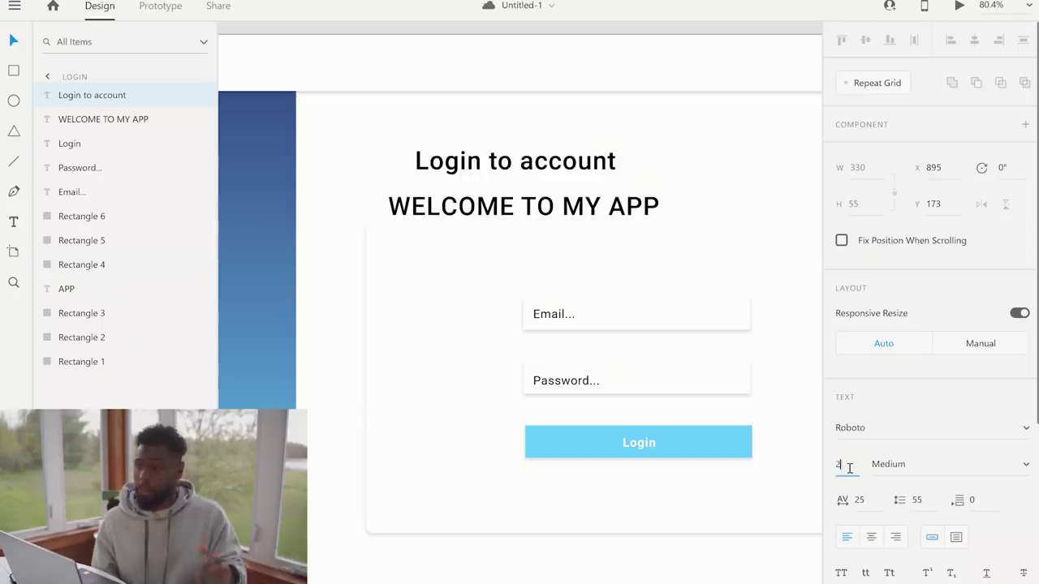
text(4)
key(Return)
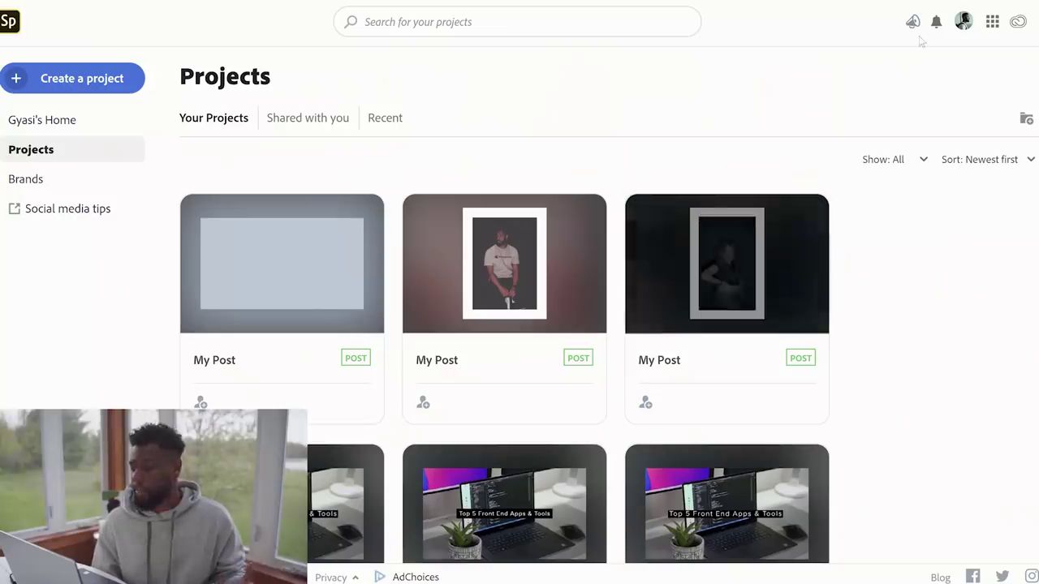
Switch to Adobe Spark, look through the projects and open the middle "Top 5 Front End Apps & Tools" post for editing
scroll(918, 241, down, 4)
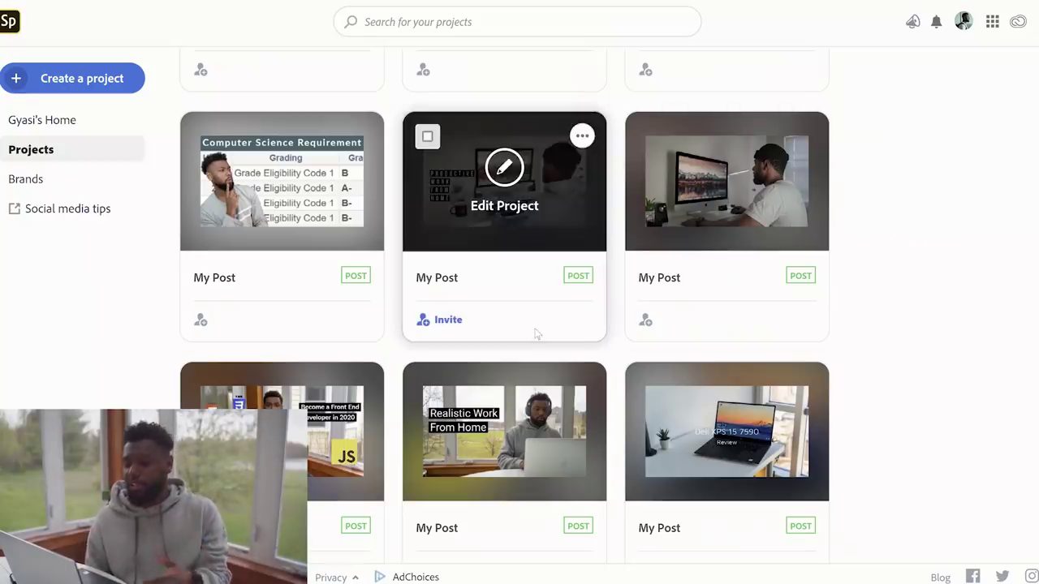
scroll(536, 334, down, 2)
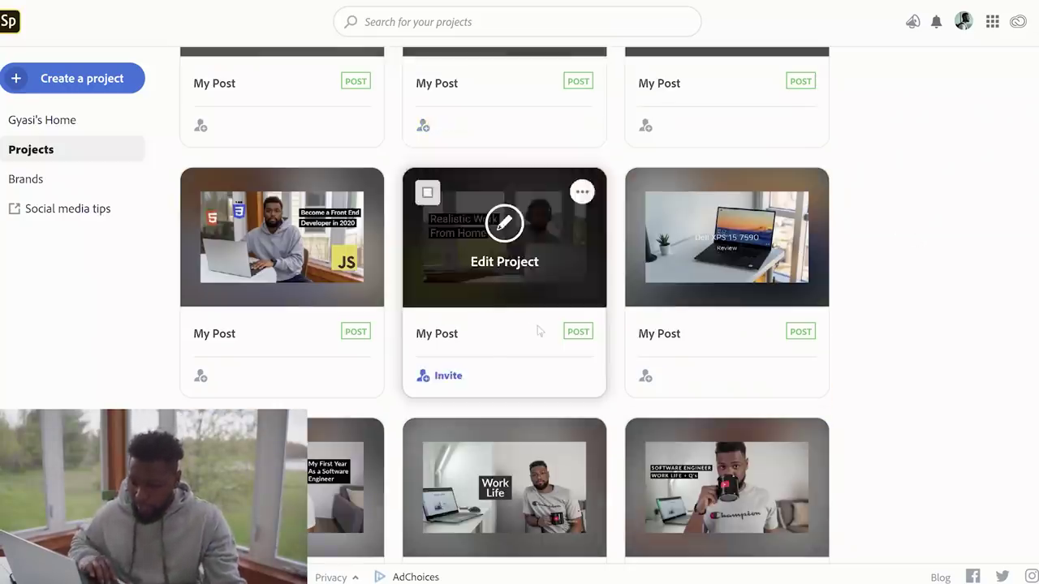
scroll(535, 333, down, 4)
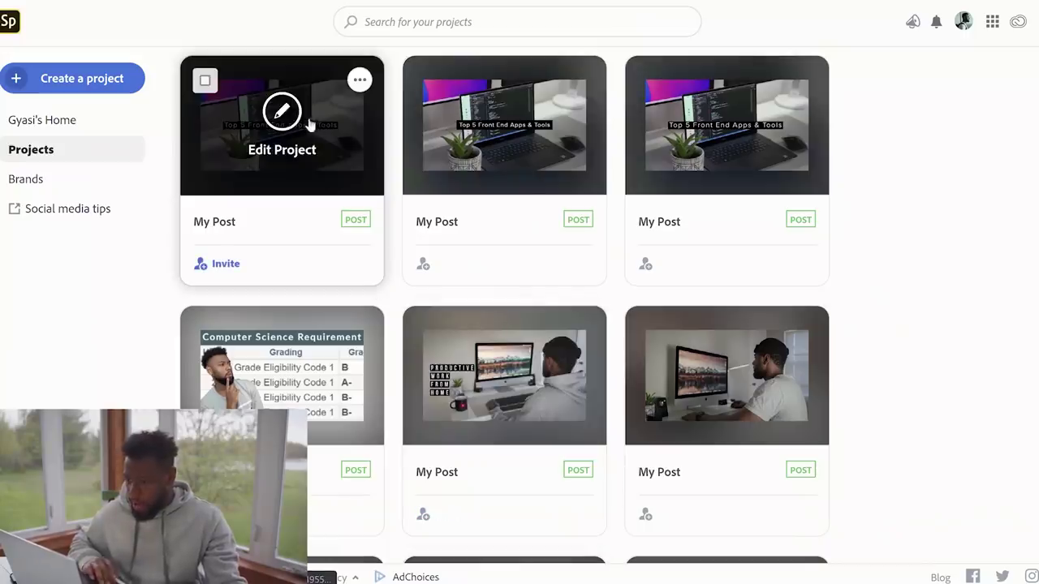
click(505, 121)
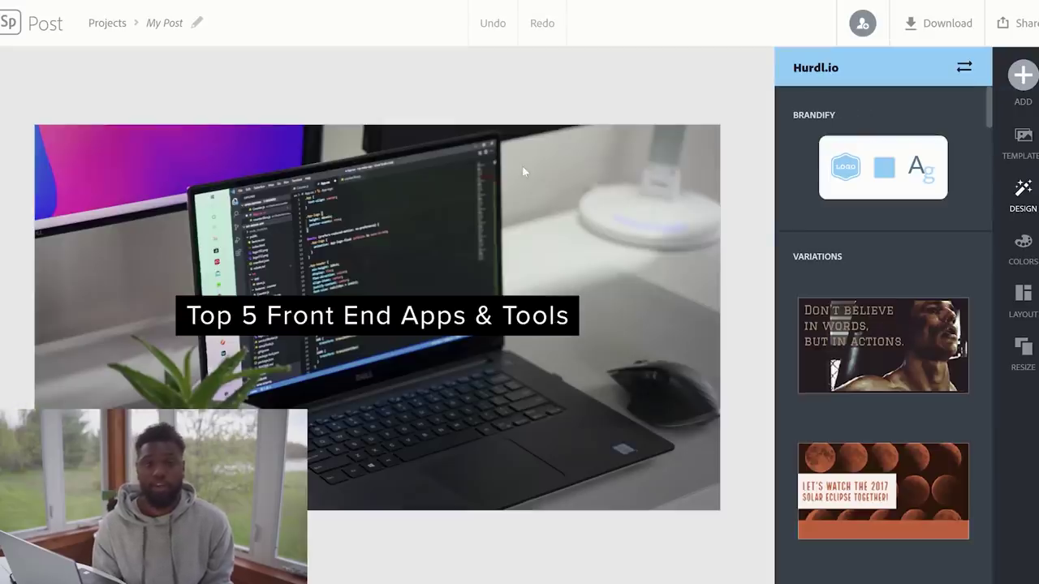
Try swapping the text and background colours of the "Top 5 Front End Apps & Tools" title, and swap them back
click(434, 315)
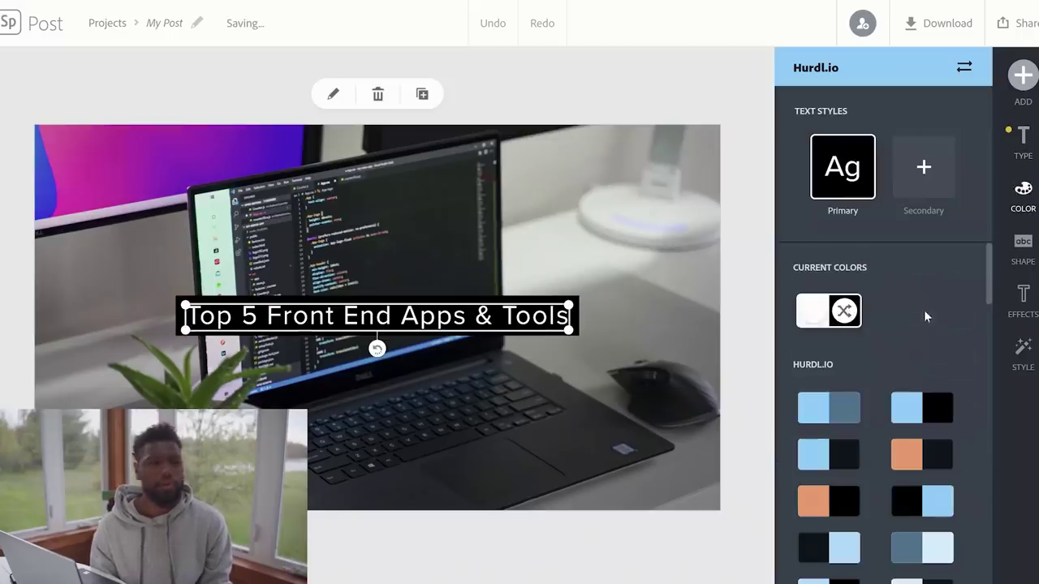
click(847, 312)
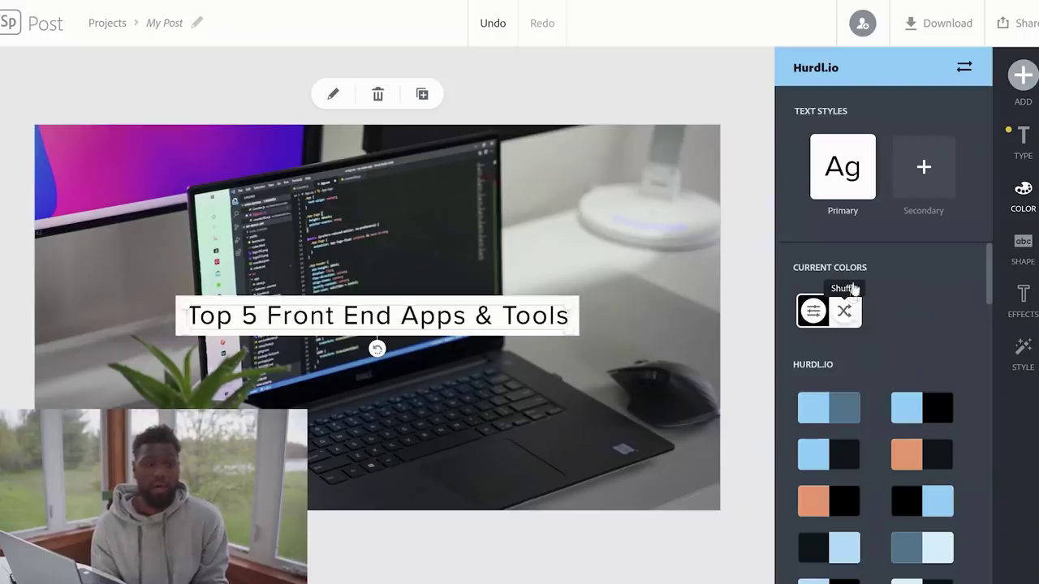
click(844, 310)
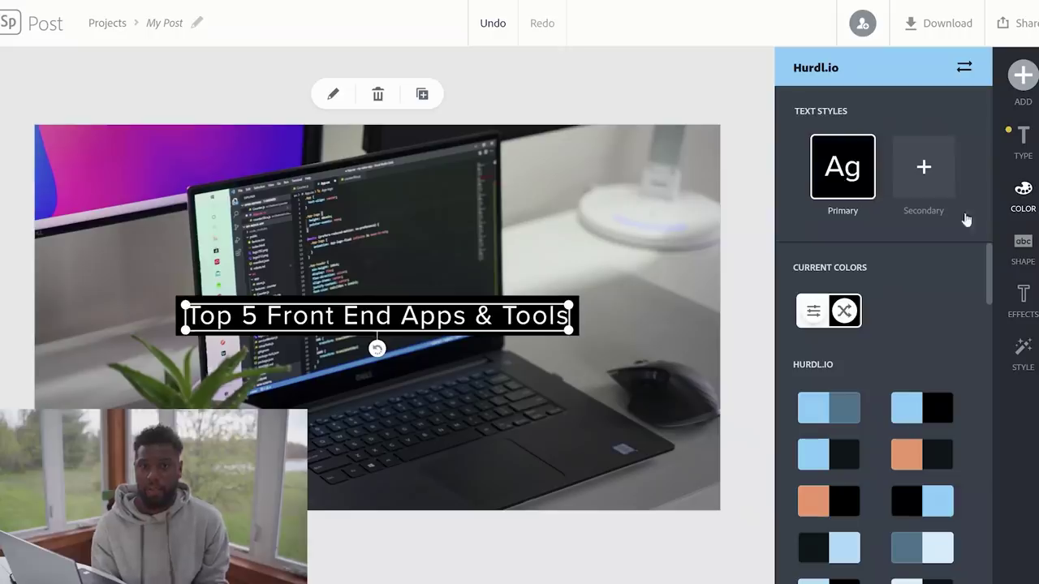
Change the title's font to Lato Bold and lower its opacity to 75%
click(1015, 136)
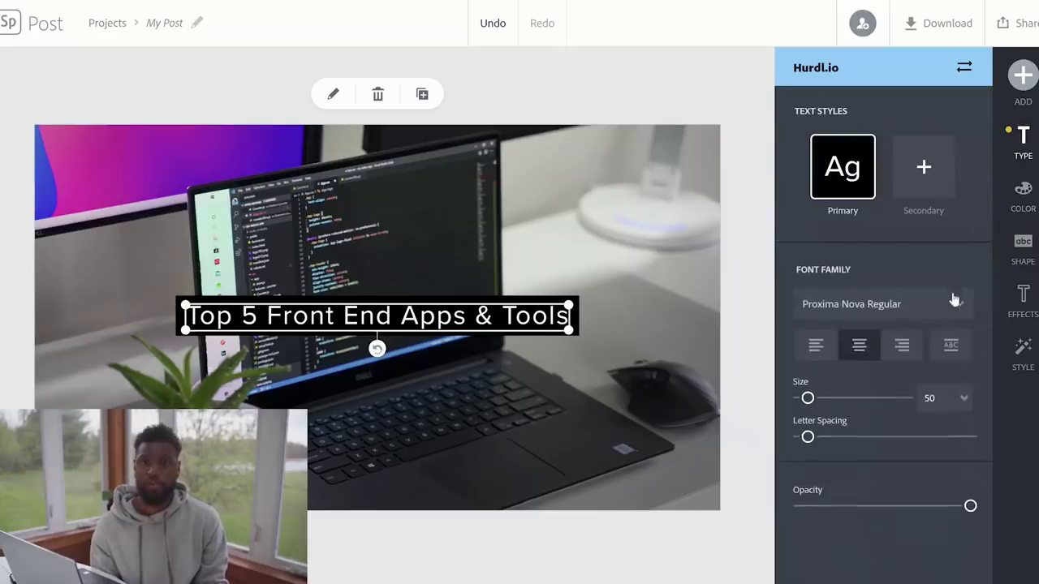
click(951, 297)
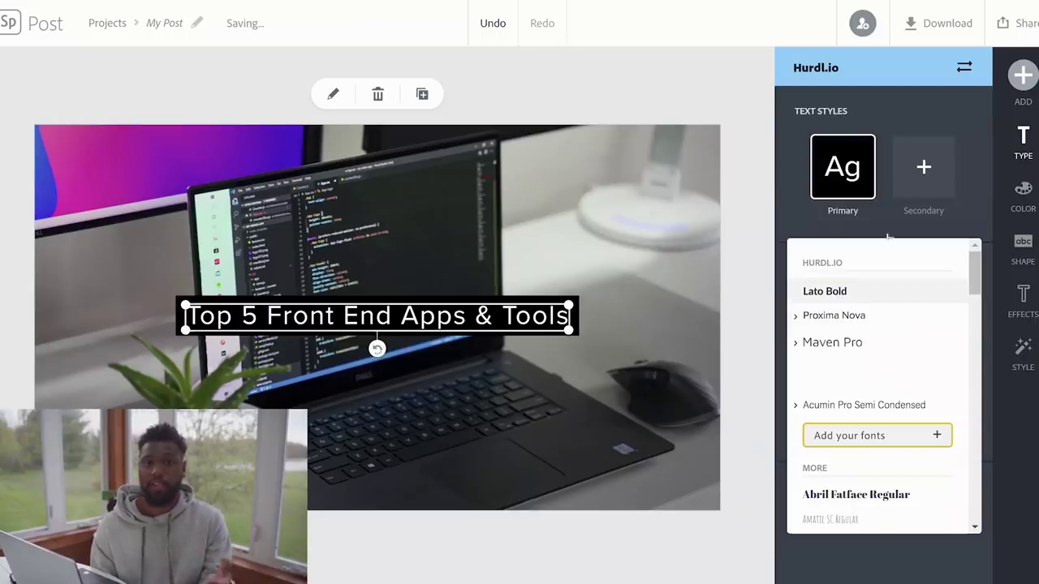
click(885, 291)
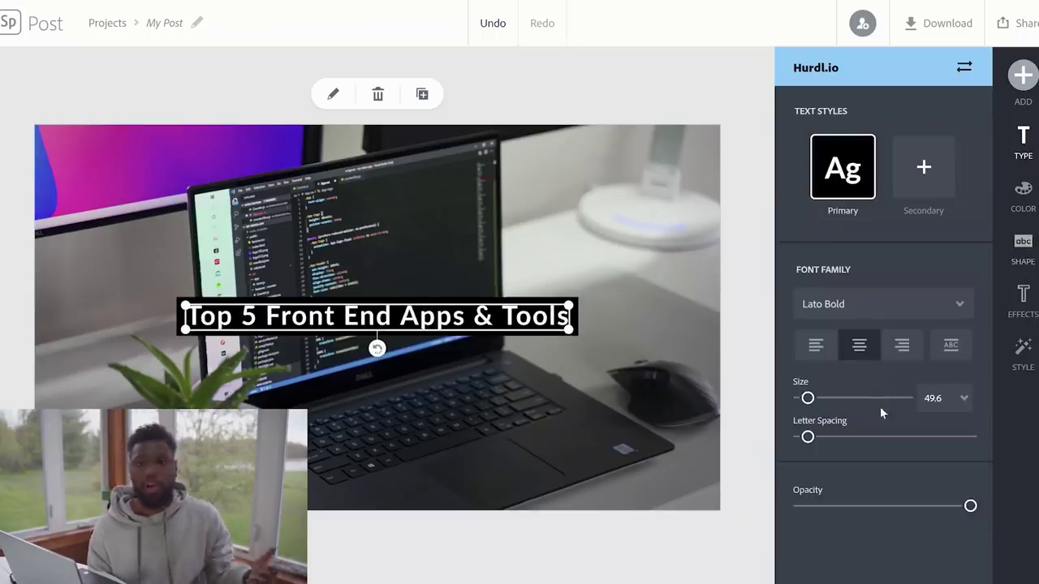
drag(971, 507, 912, 507)
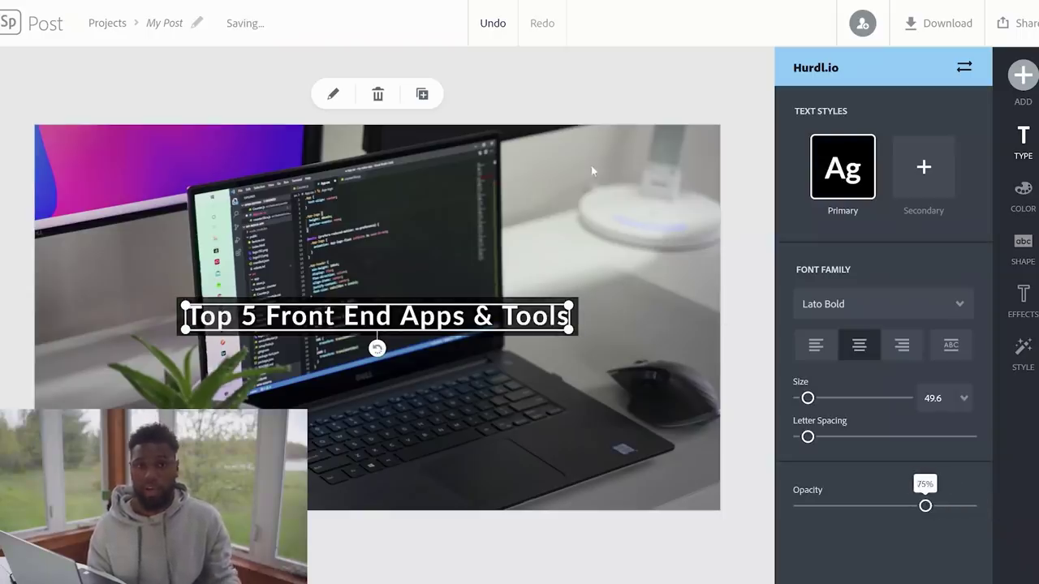
click(595, 186)
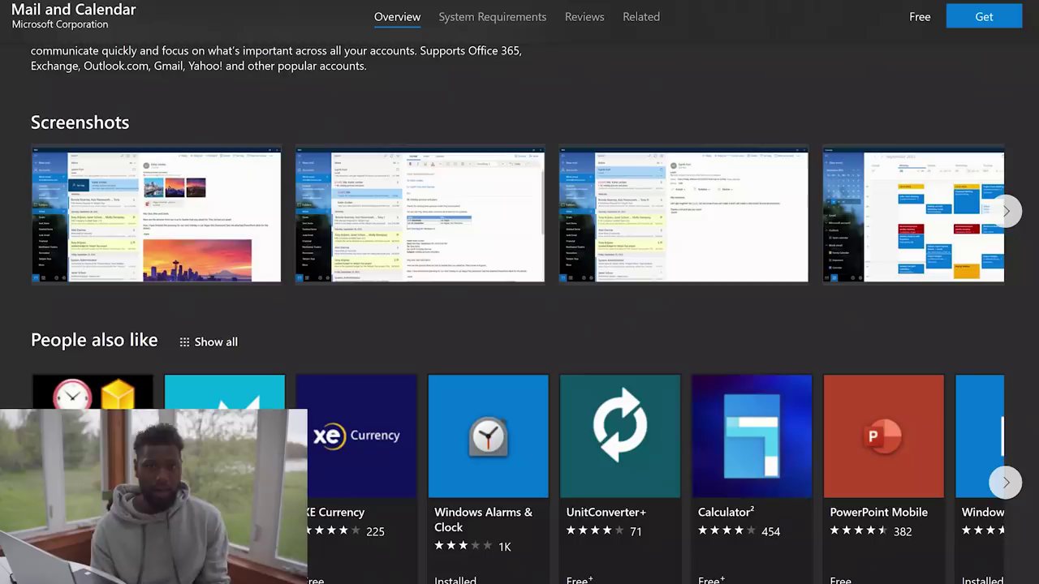
Switch to the Microsoft Store and look through the enlarged screenshots of the Mail and Calendar app
click(172, 234)
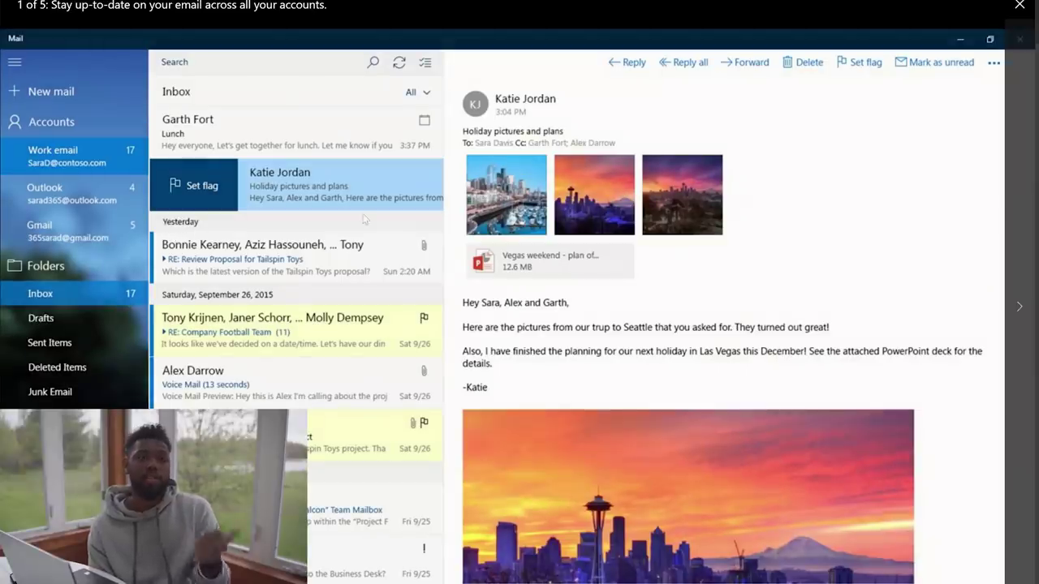
click(1021, 309)
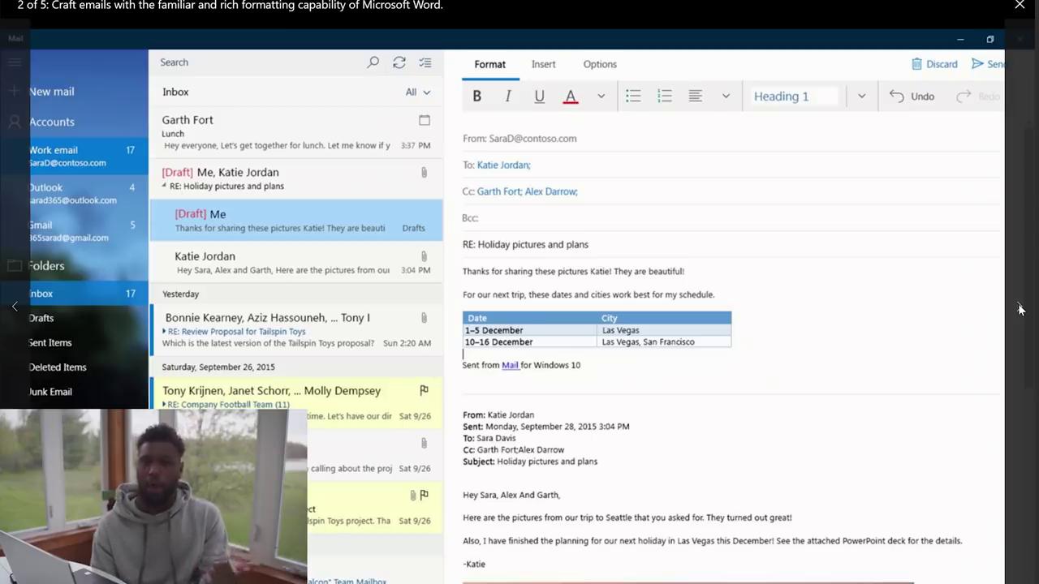
click(1021, 309)
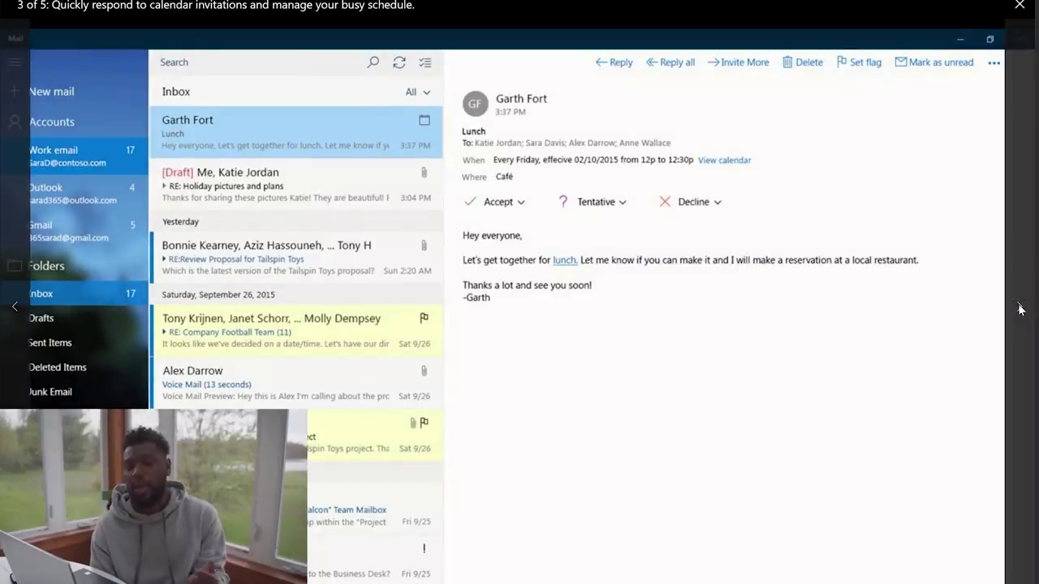
click(1021, 309)
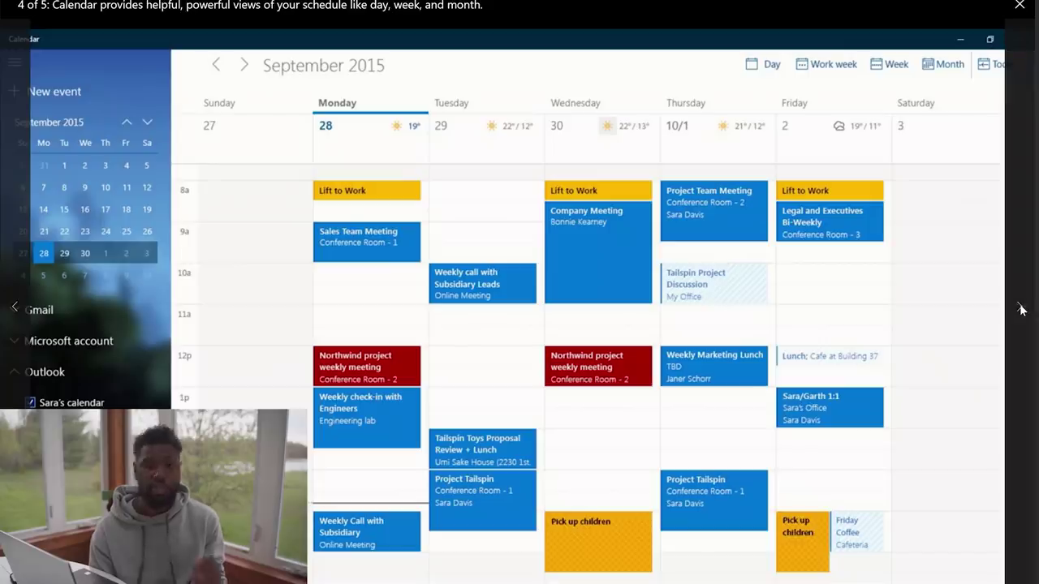
click(1021, 309)
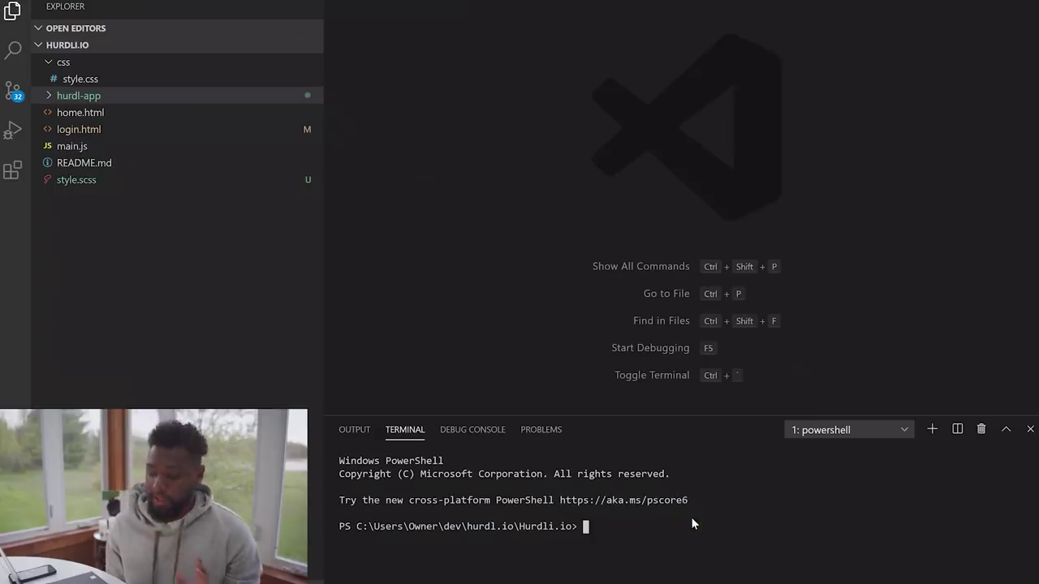
In Visual Studio Code's terminal, move up two directories from Hurdli.io to dev, listing the contents at each level
text(cd ..)
key(Return)
text(ls)
key(Return)
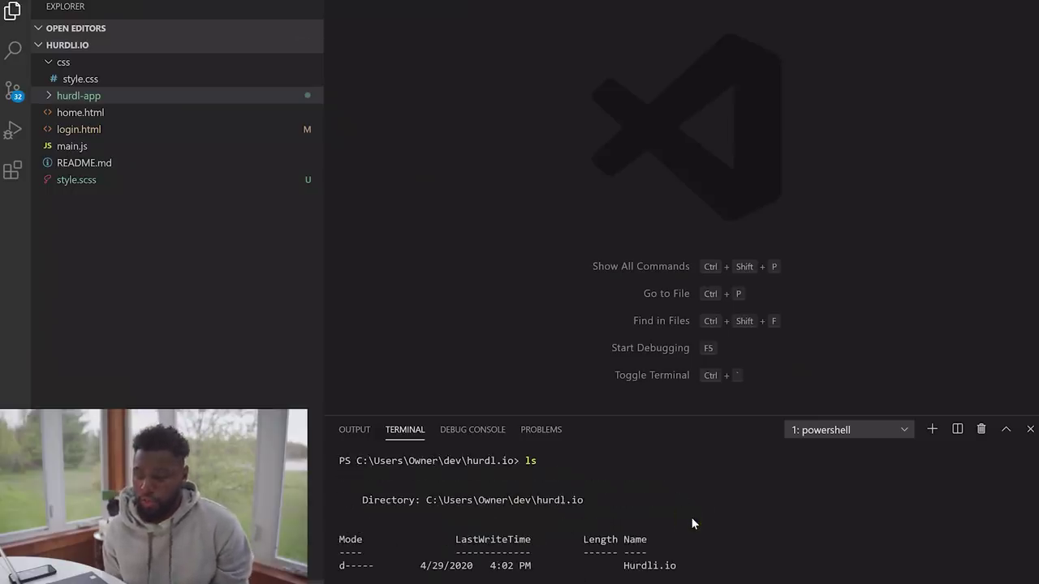
text(cd ..)
key(Return)
text(ls)
key(Return)
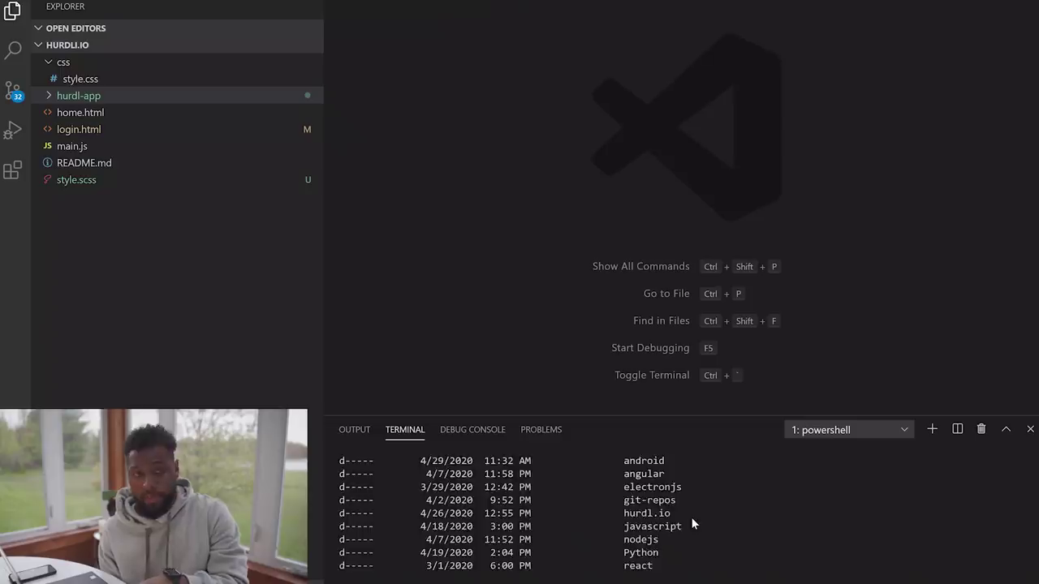
Create a folder named test inside the dev directory and write the command cd test at the prompt
key(Return)
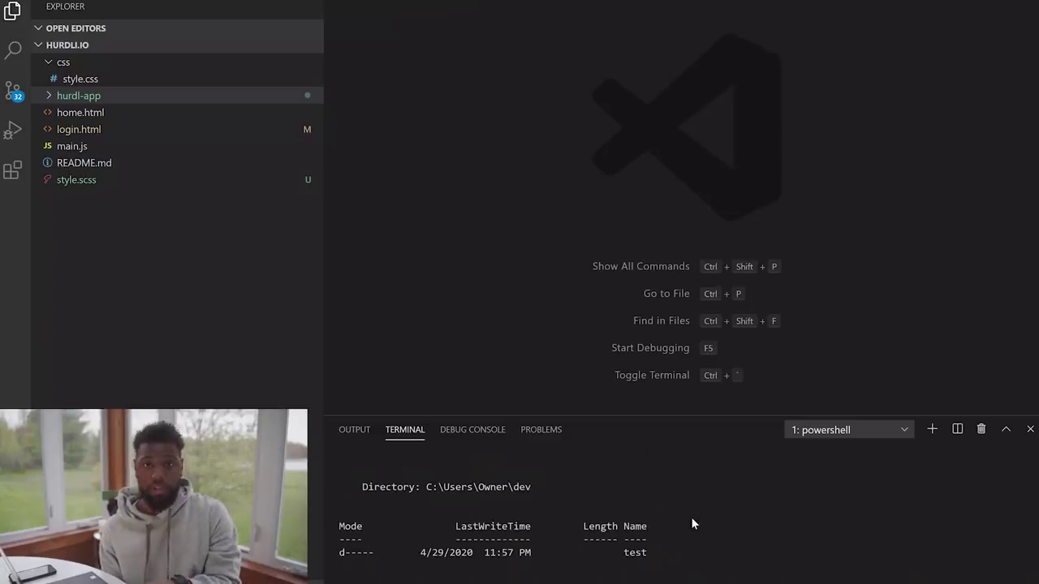
text(cd test)
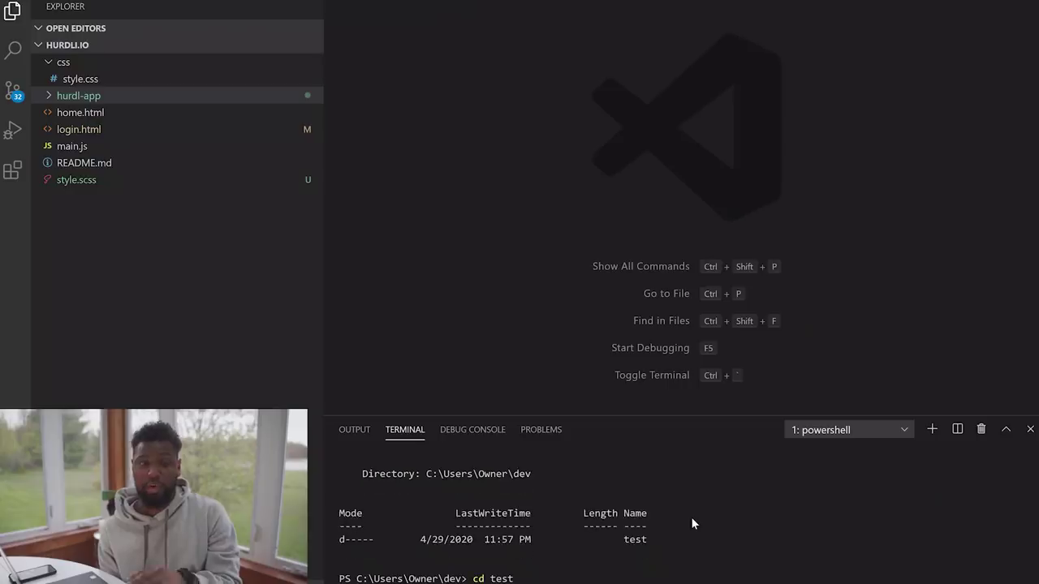
Examine the Search, Source Control, Run and Extensions views, collapsing the list of pending Git changes
click(14, 48)
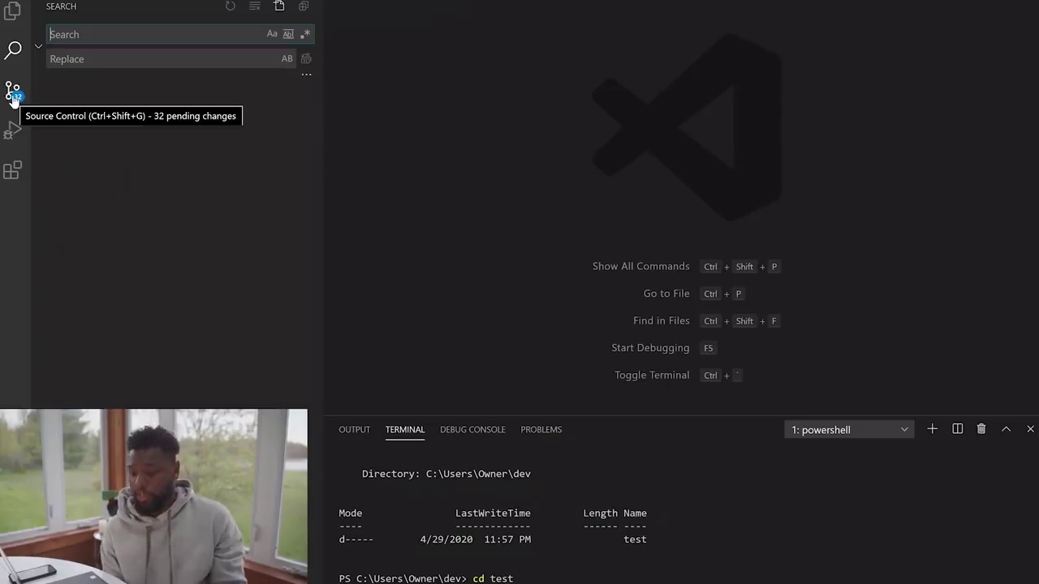
click(14, 94)
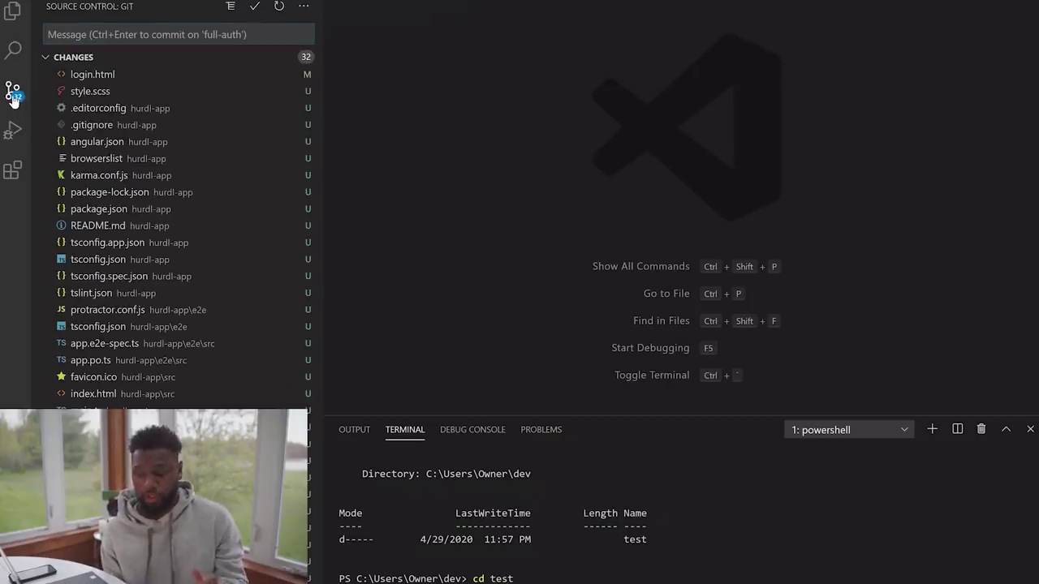
click(45, 57)
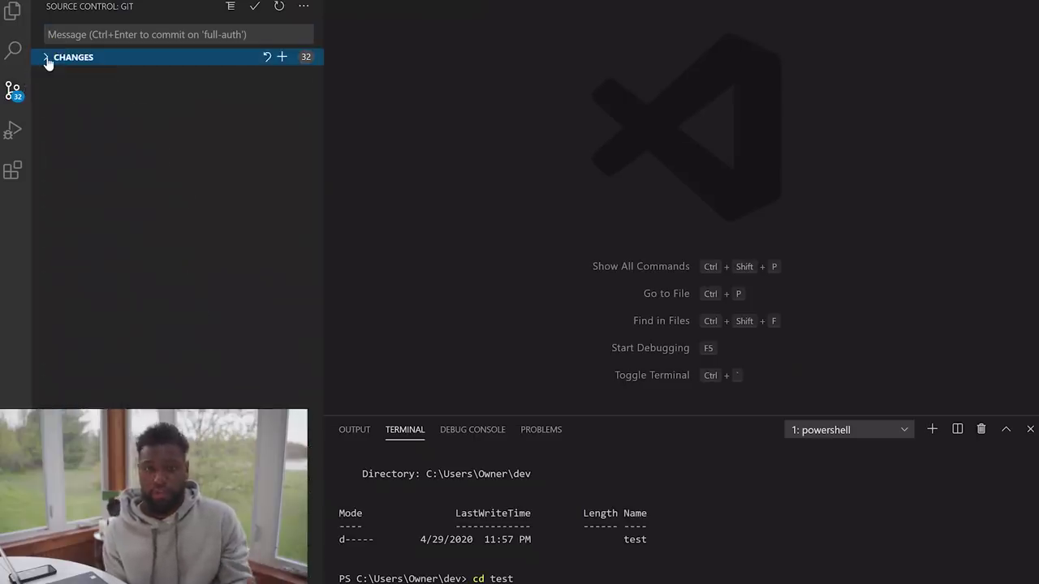
click(12, 131)
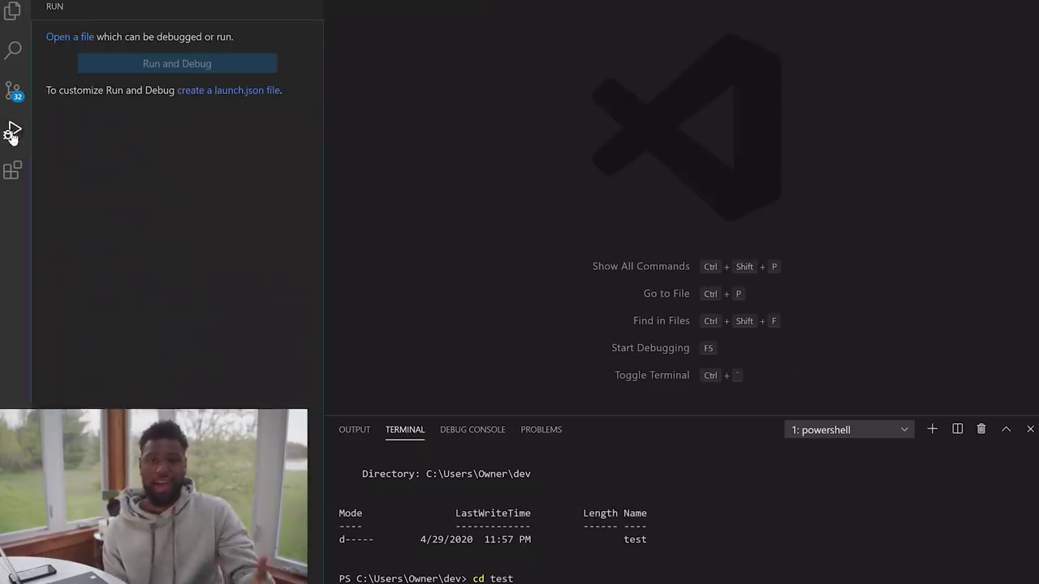
click(13, 171)
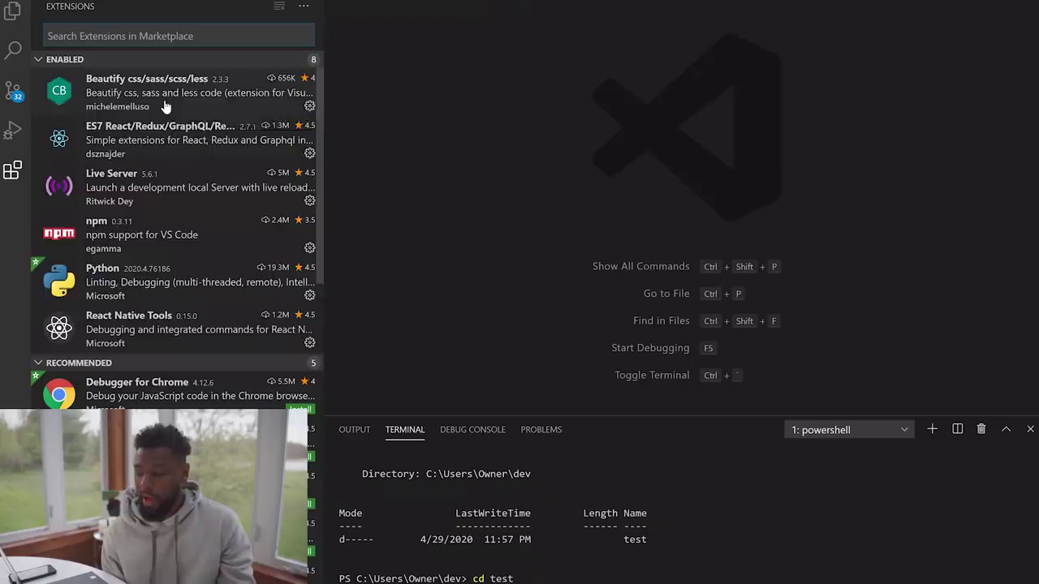
Look further down the list of enabled and recommended extensions
scroll(164, 107, down, 2)
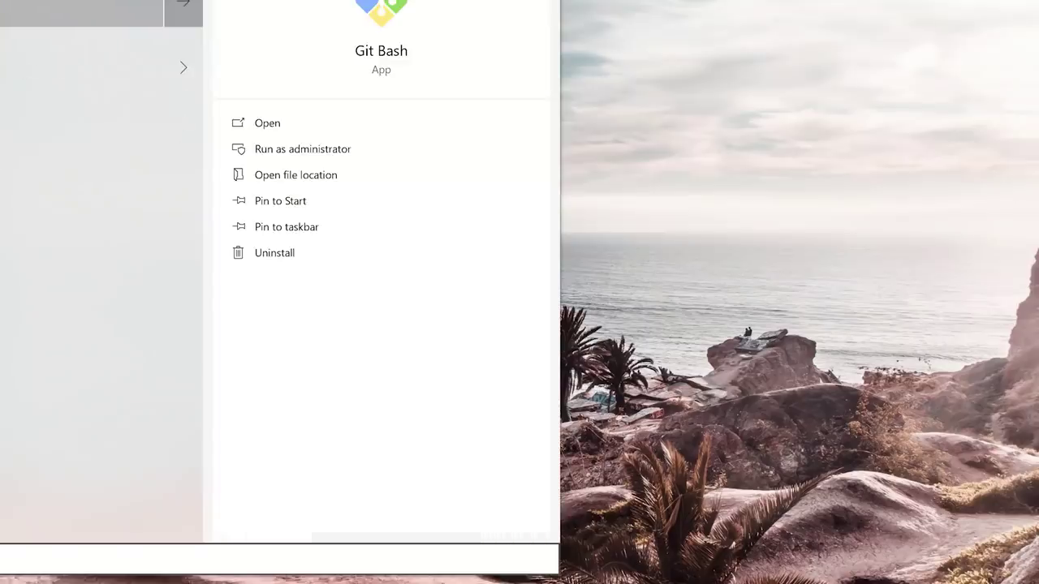
Open Git Bash, move its window towards the middle of the desktop, and change into the dev directory
key(Escape)
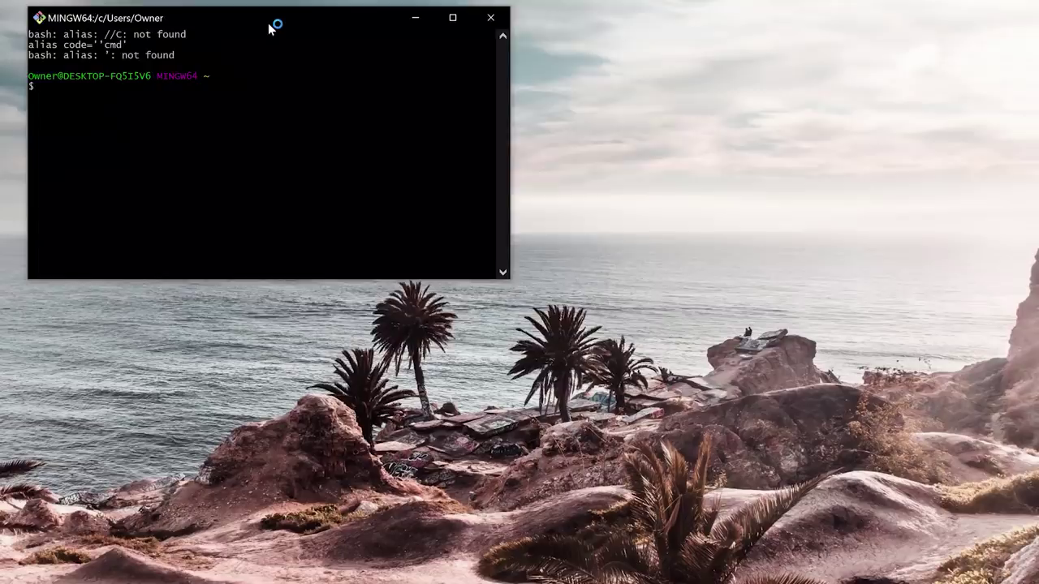
drag(270, 22, 432, 61)
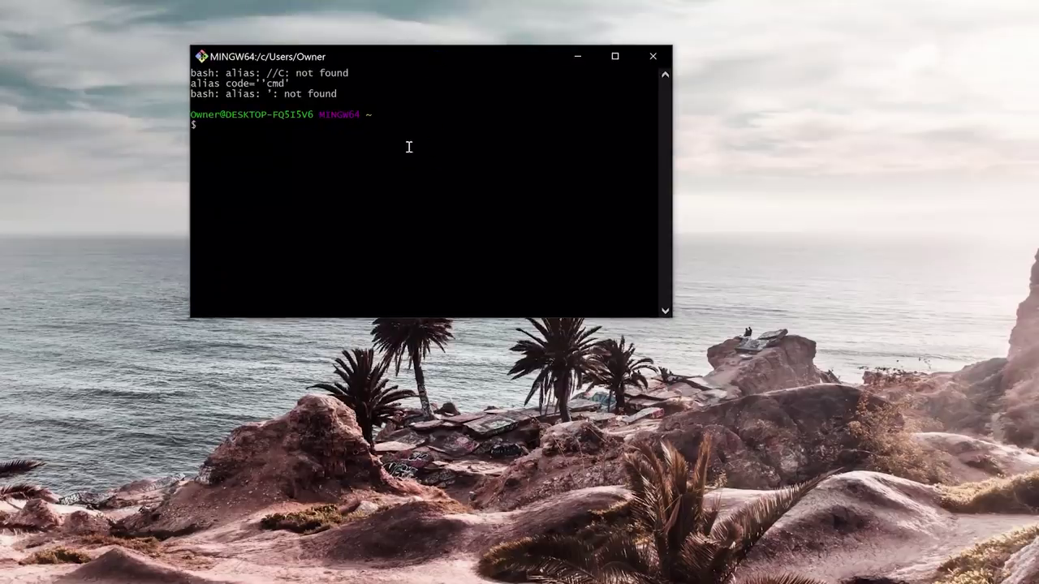
text(cd dev/)
key(Return)
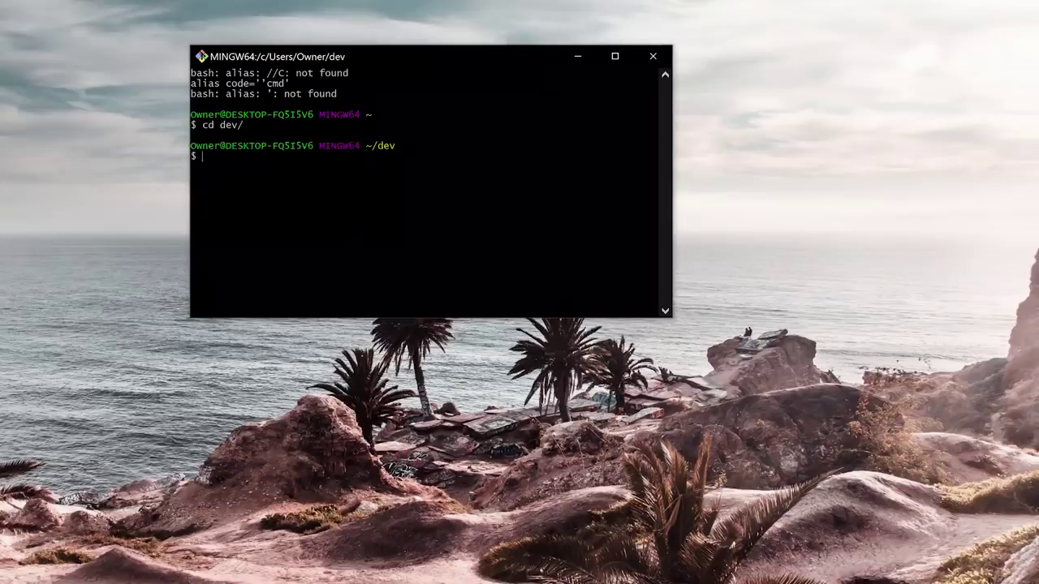
Change into the javascript directory inside dev and list its contents
text(cd ja)
key(Tab)
key(Return)
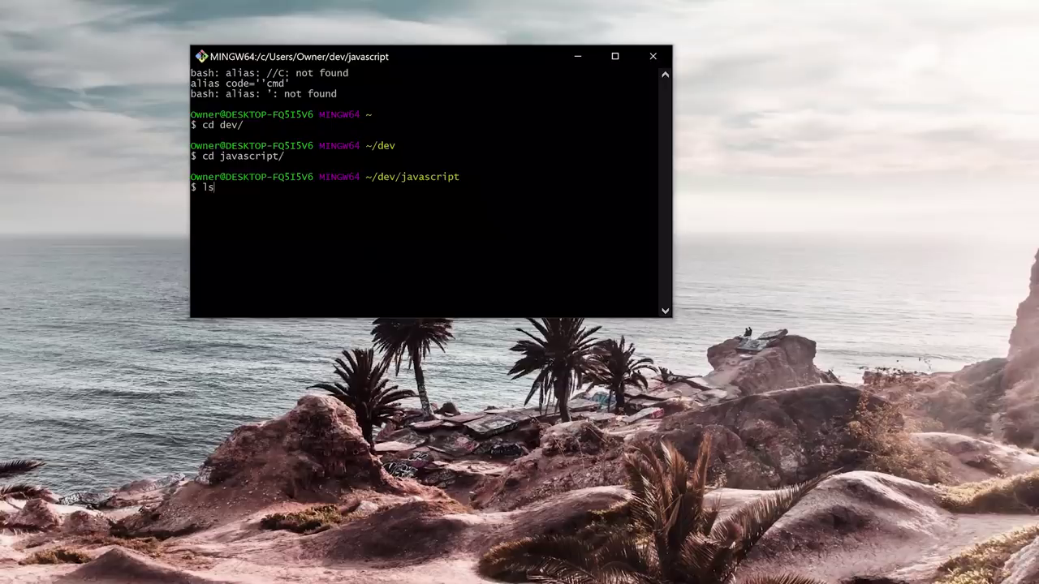
key(Return)
Go back up one level to the dev directory and list its contents
text(cd)
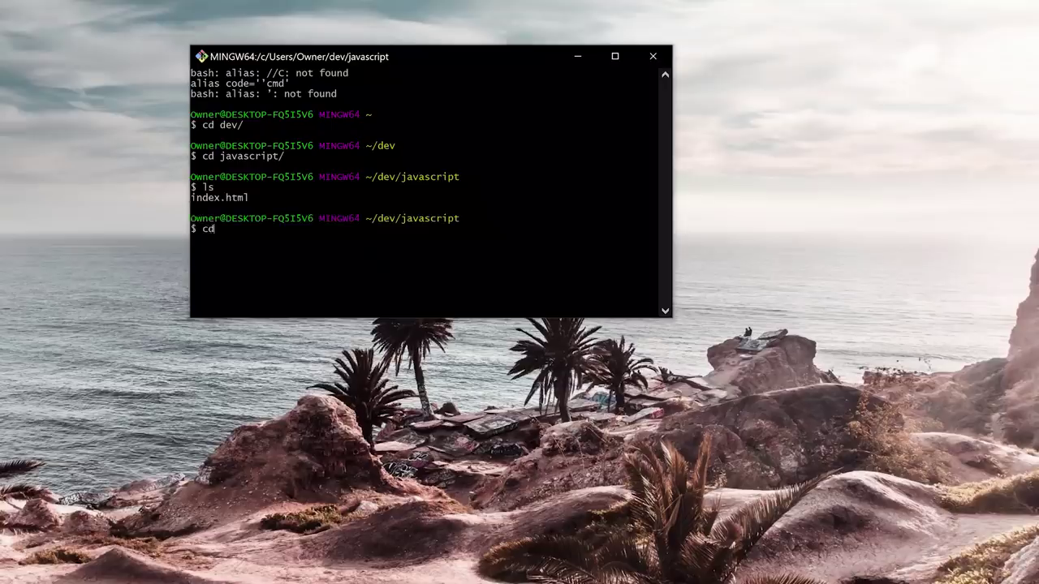
text( ..)
key(Return)
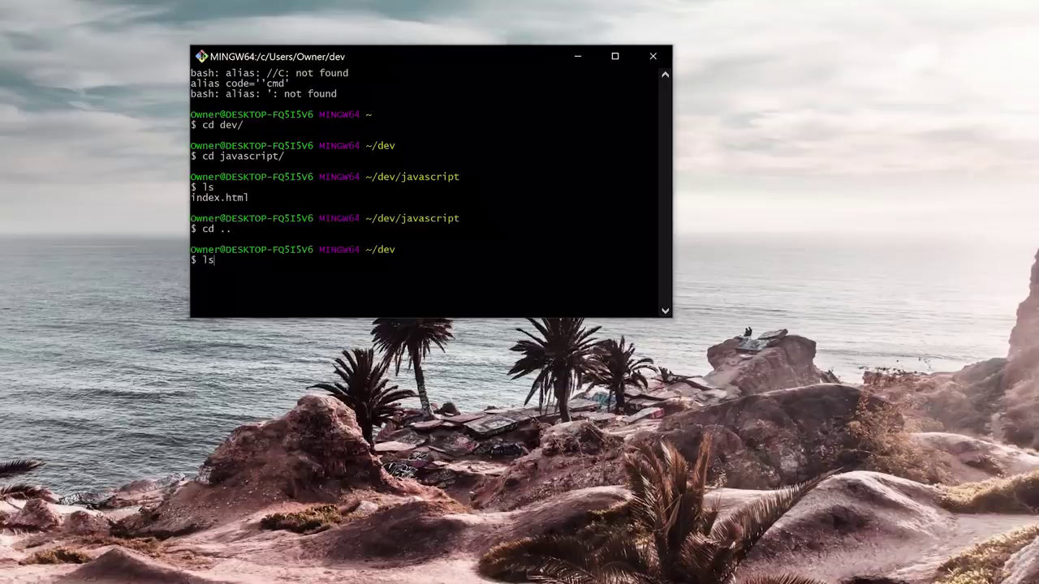
text(ls)
key(Return)
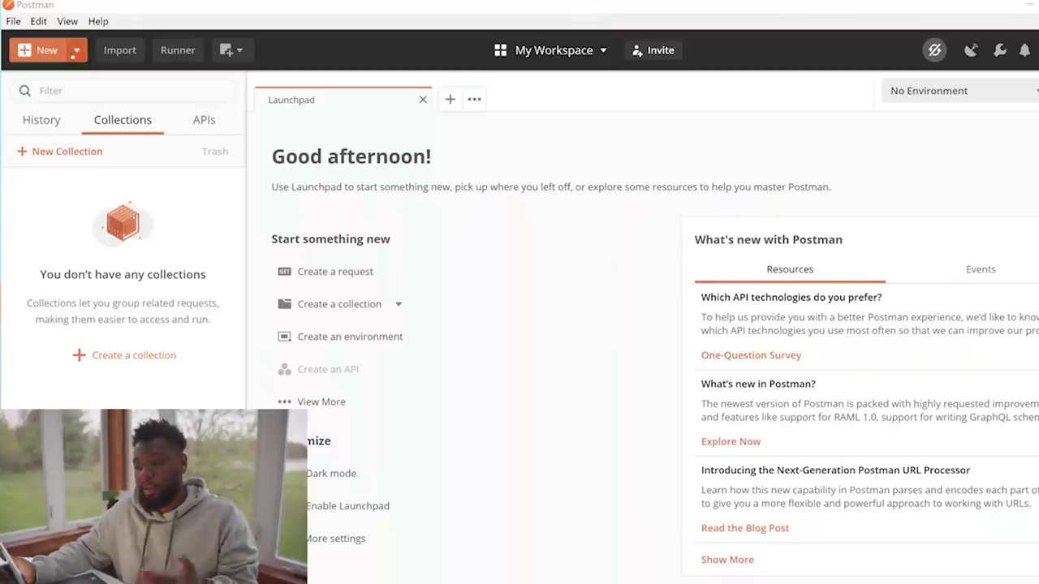
Switch to Postman and create a new collection named YouTube Mock API Collection
click(45, 49)
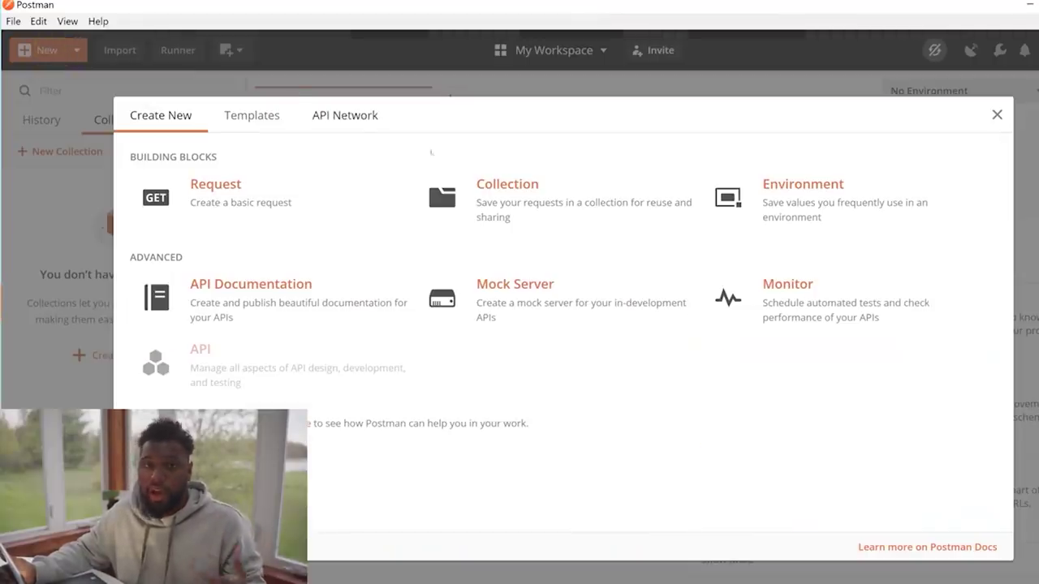
click(464, 185)
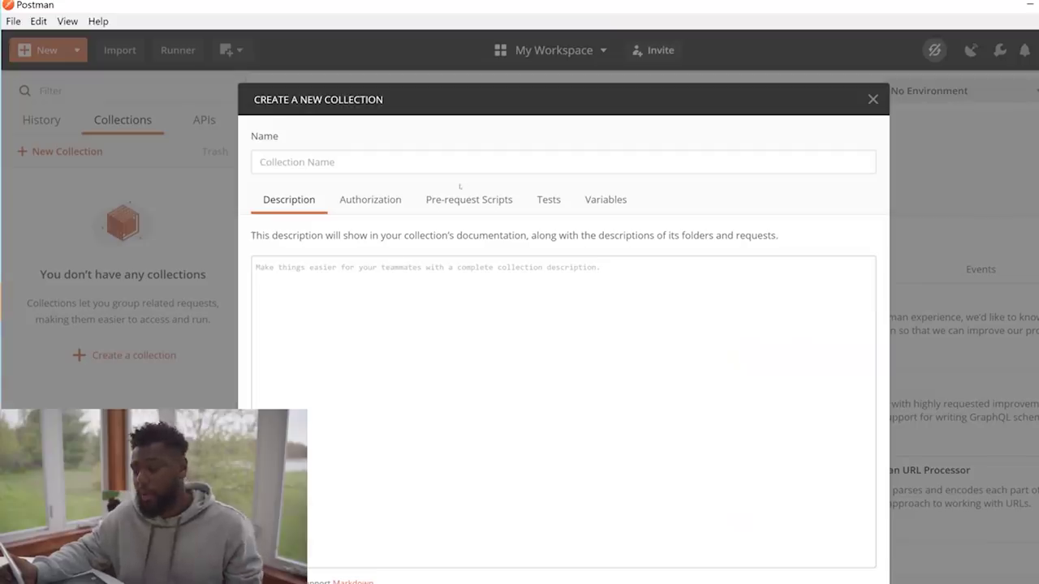
text(YouTu)
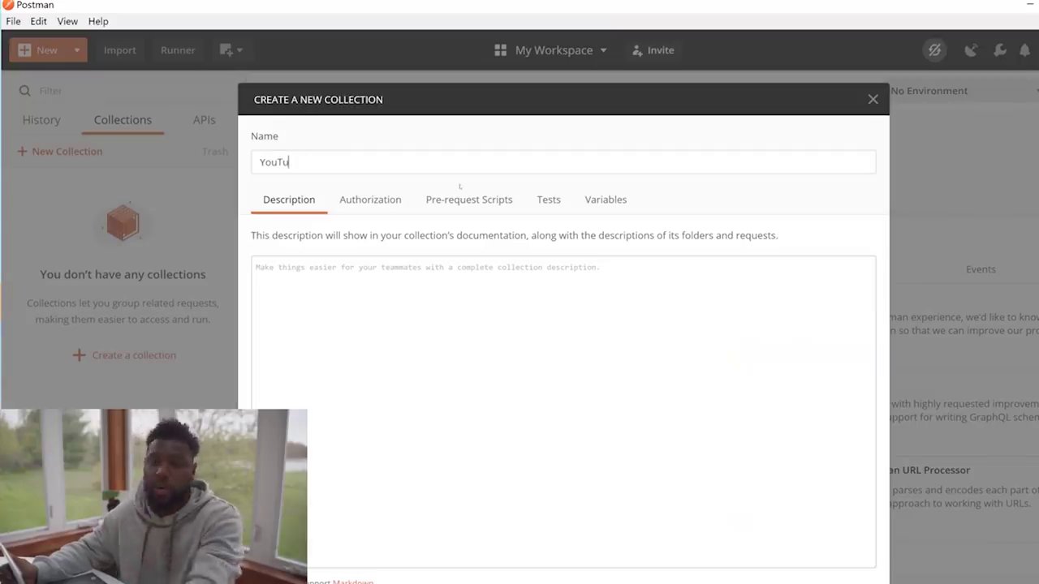
text(beMoc)
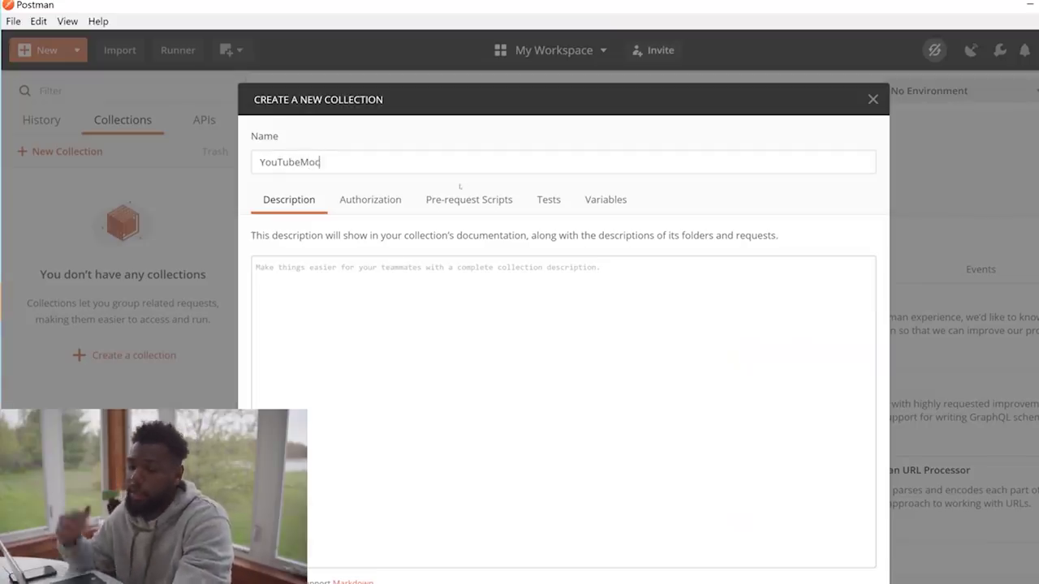
text(kAPI)
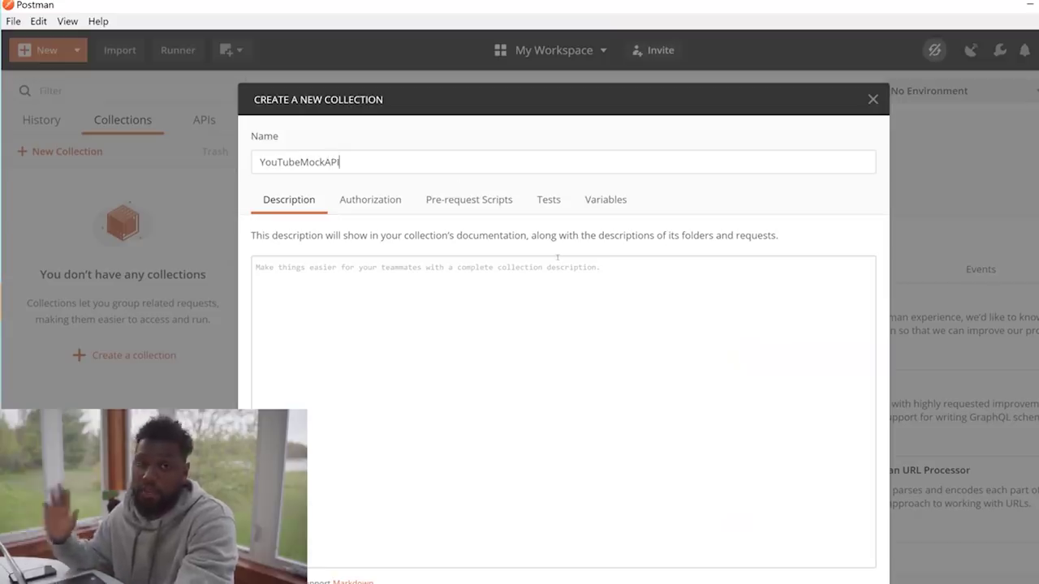
text(Collection)
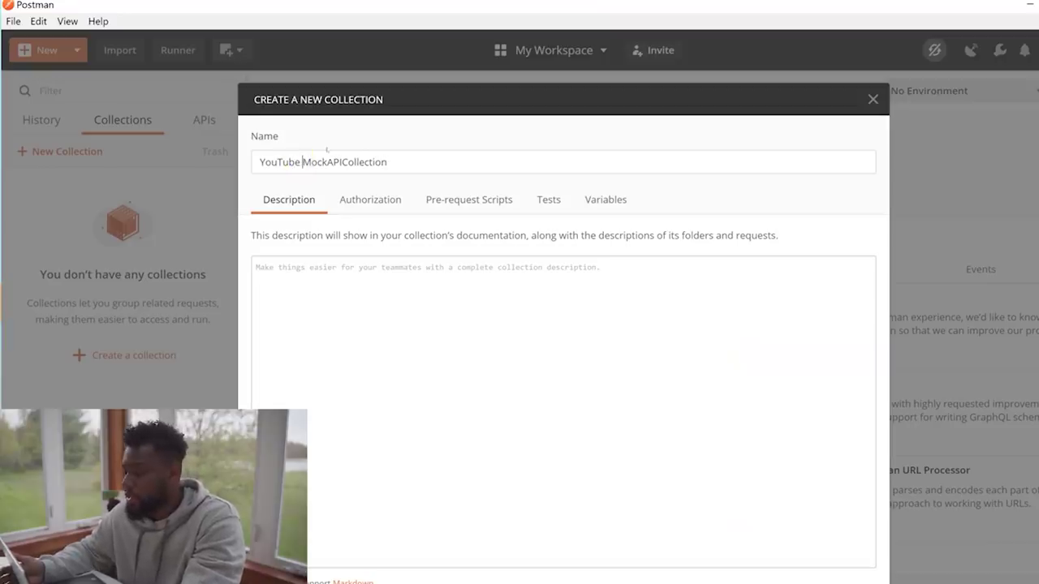
key(Right)
key(Right)
key(Right)
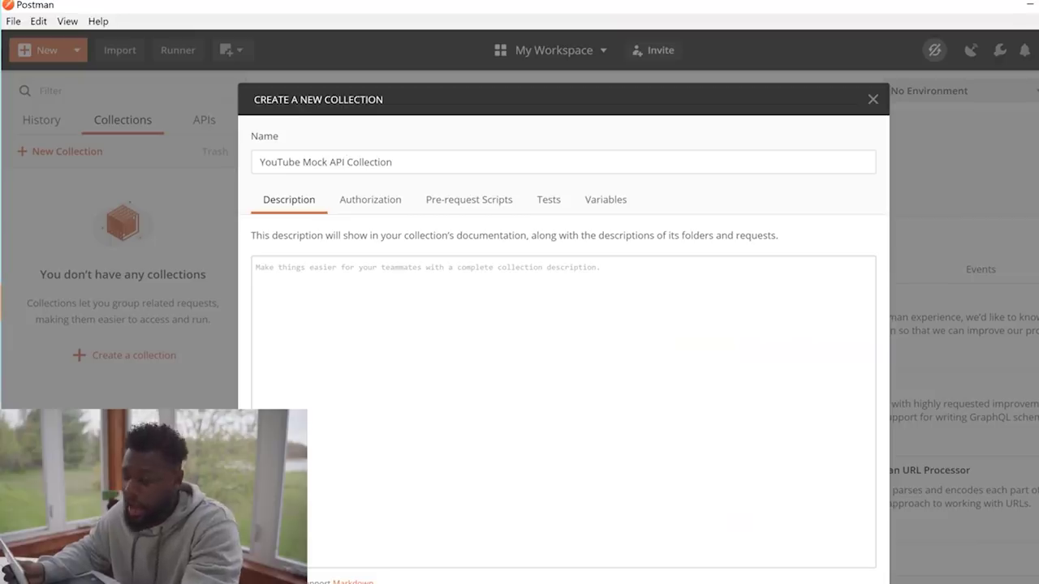
key(Return)
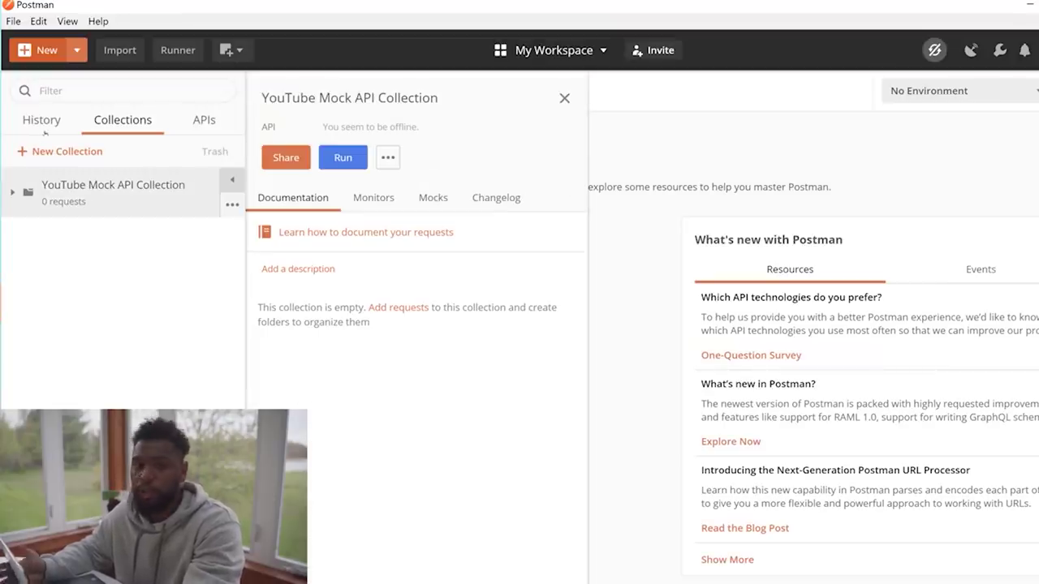
Start a new request and enter Get Users Mock as its name
right_click(113, 200)
click(75, 260)
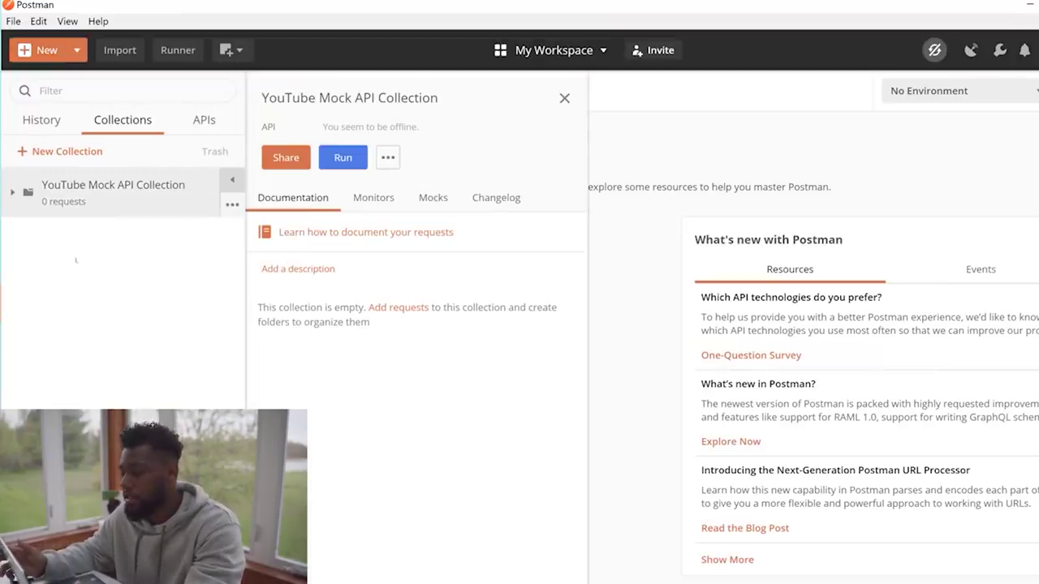
click(78, 50)
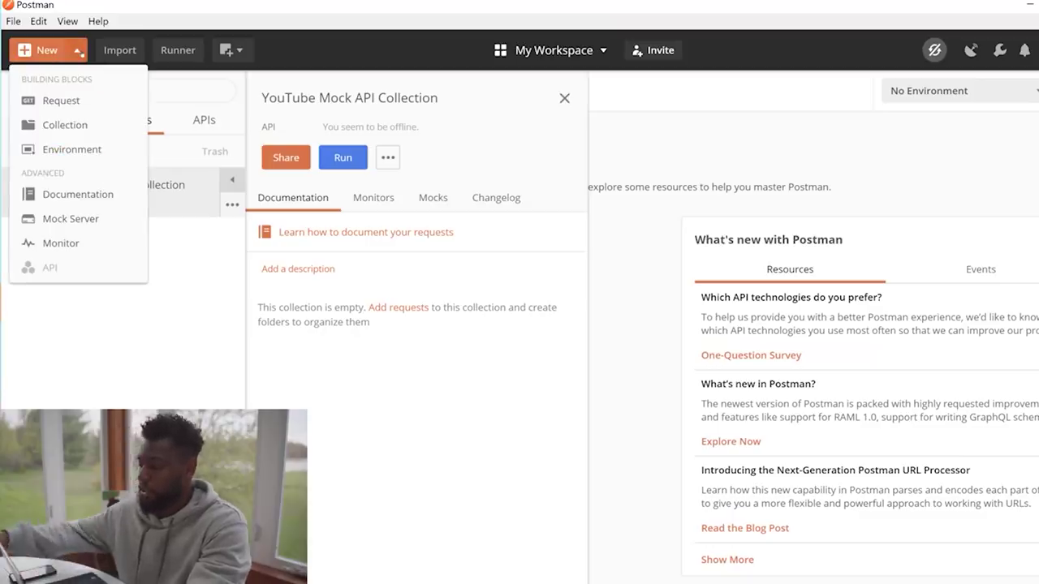
click(62, 101)
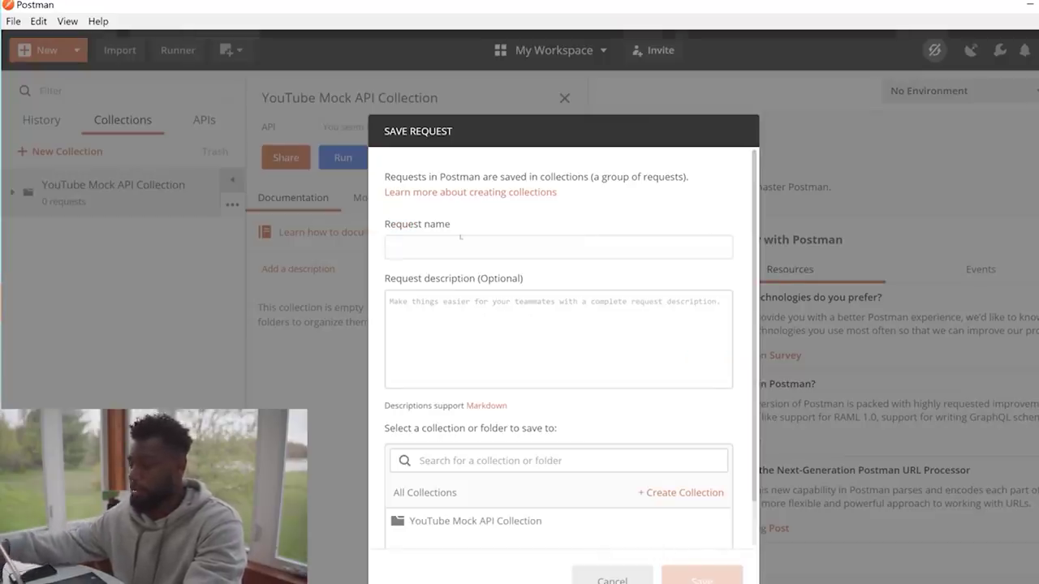
text(Ge)
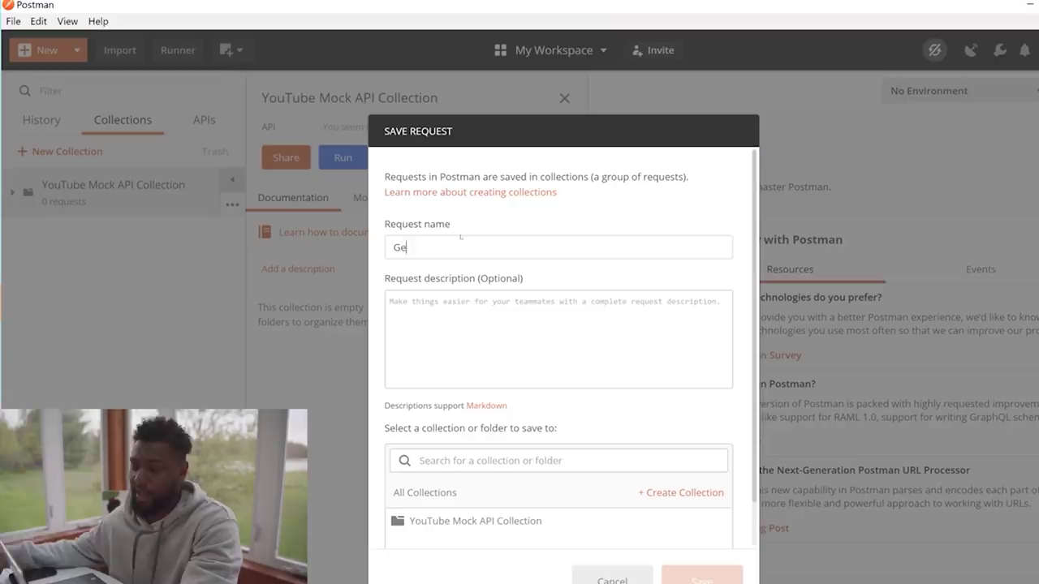
text(t Users)
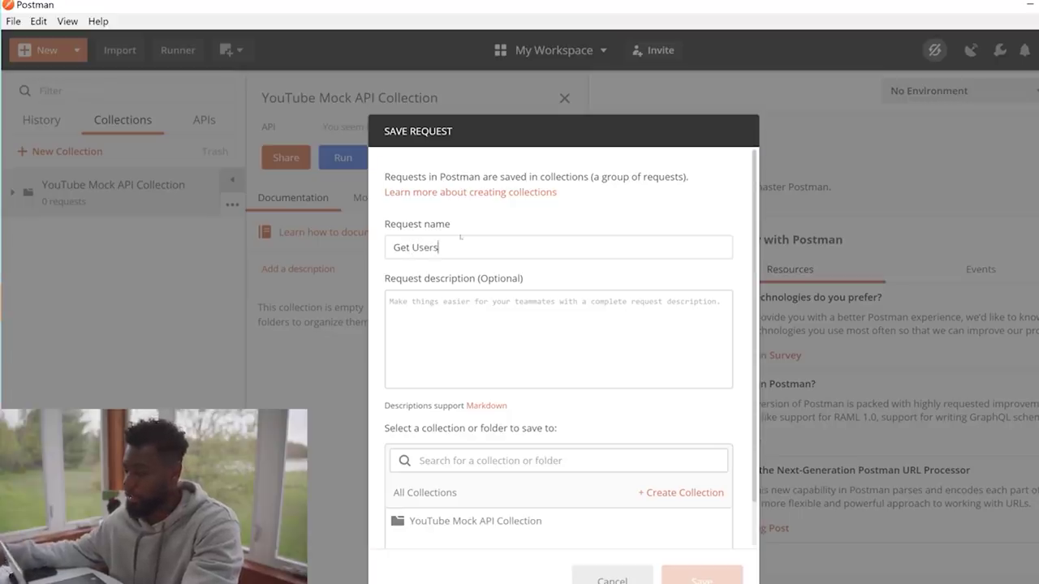
text( Mock)
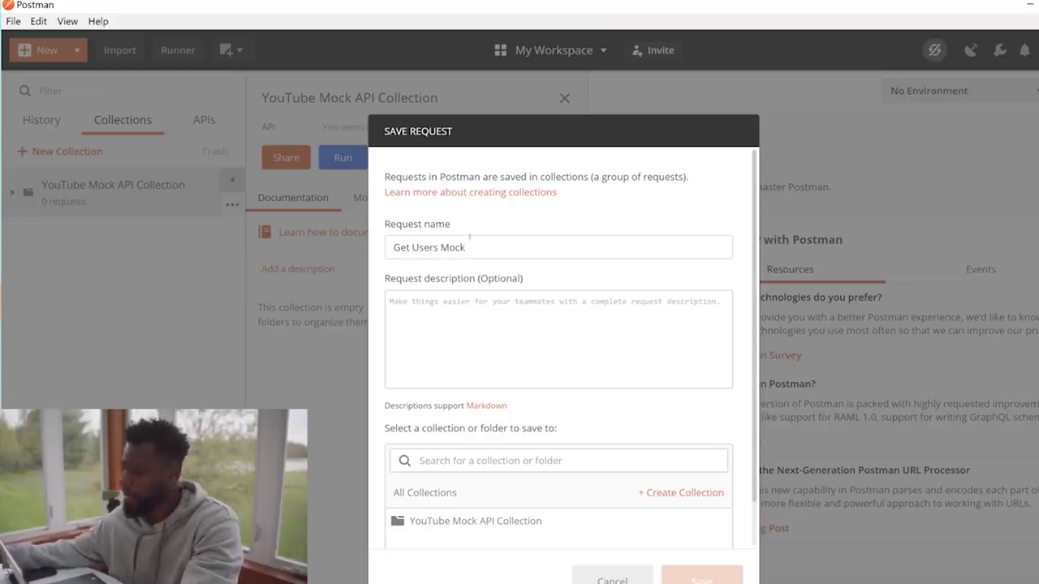